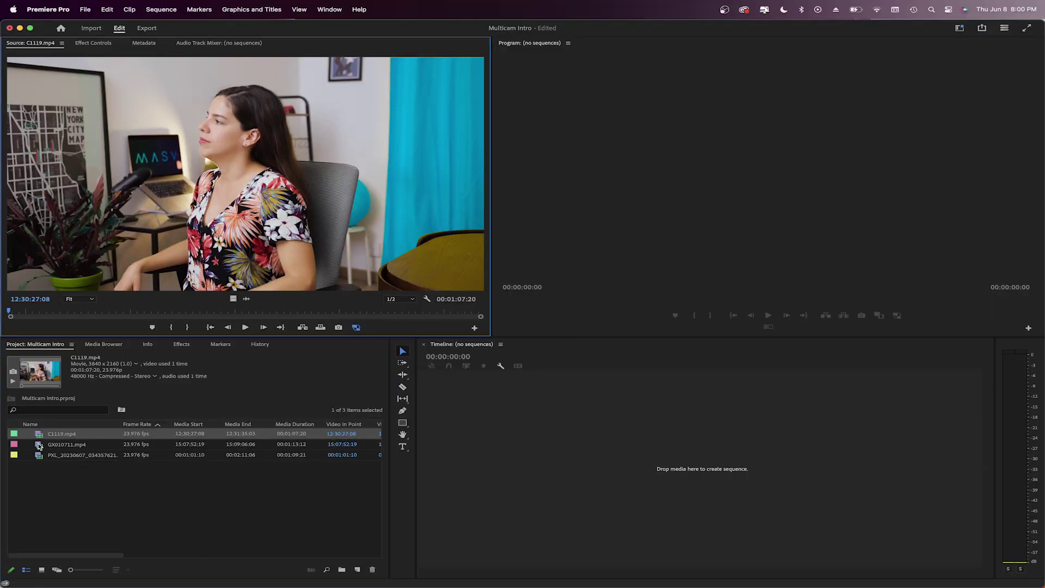
Load a camera clip from the Multicam Intro project into the Source Monitor for preview.
double_click(41, 445)
Preview the PXL clip, then select all three camera clips and choose Create Multi-Camera Source Sequence.
double_click(40, 456)
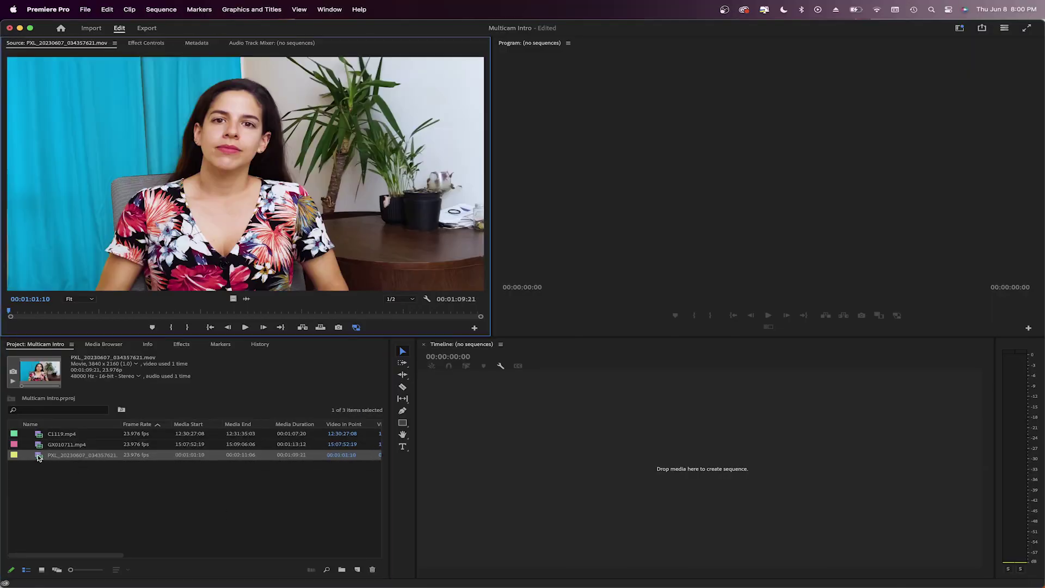
click(71, 488)
click(61, 435)
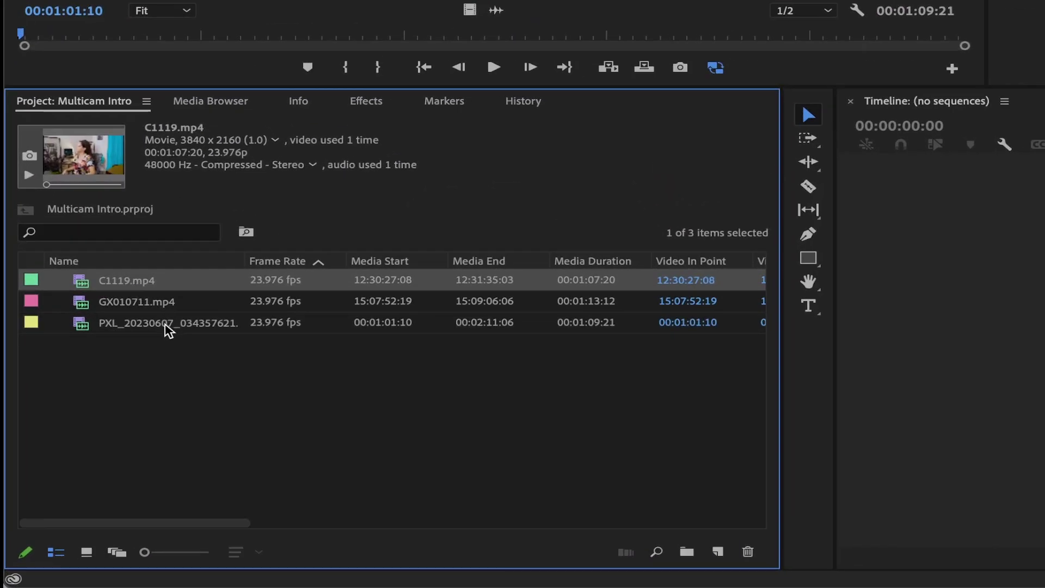
shift+click(74, 455)
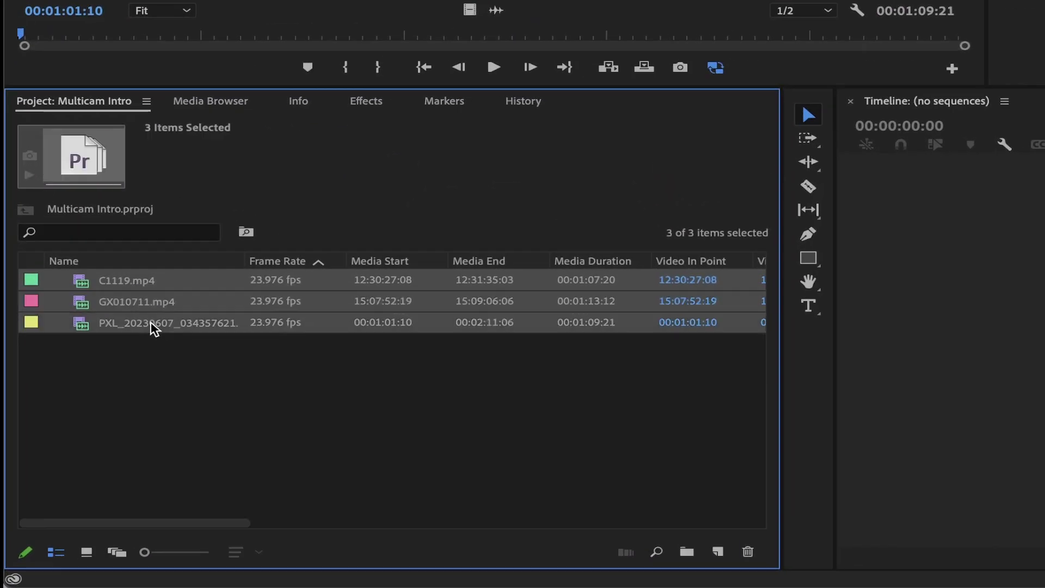
right_click(121, 288)
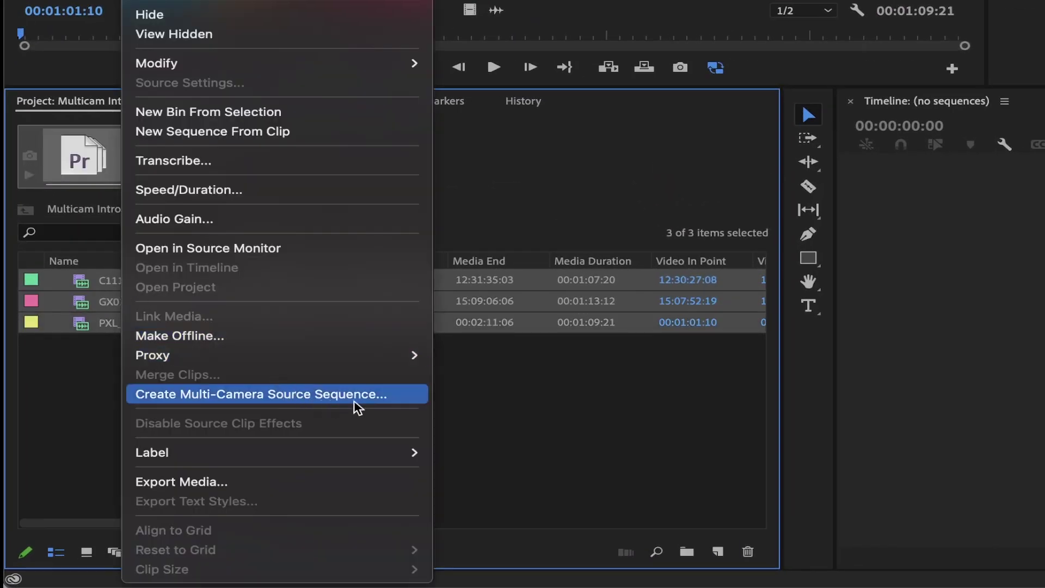
click(405, 394)
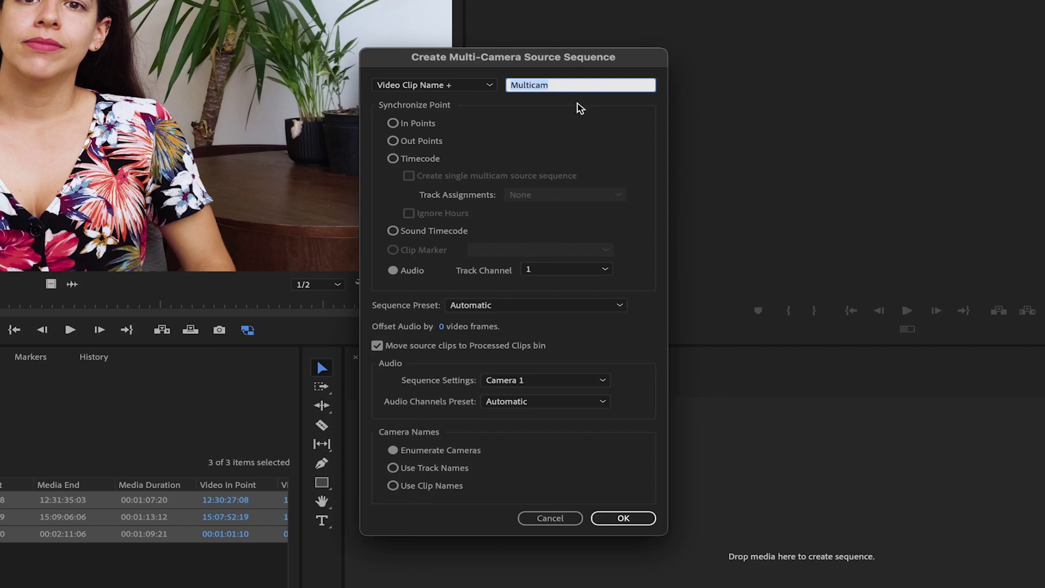
In the multicam dialog, leave the name unchanged and set the synchronize point to Out Points.
click(488, 87)
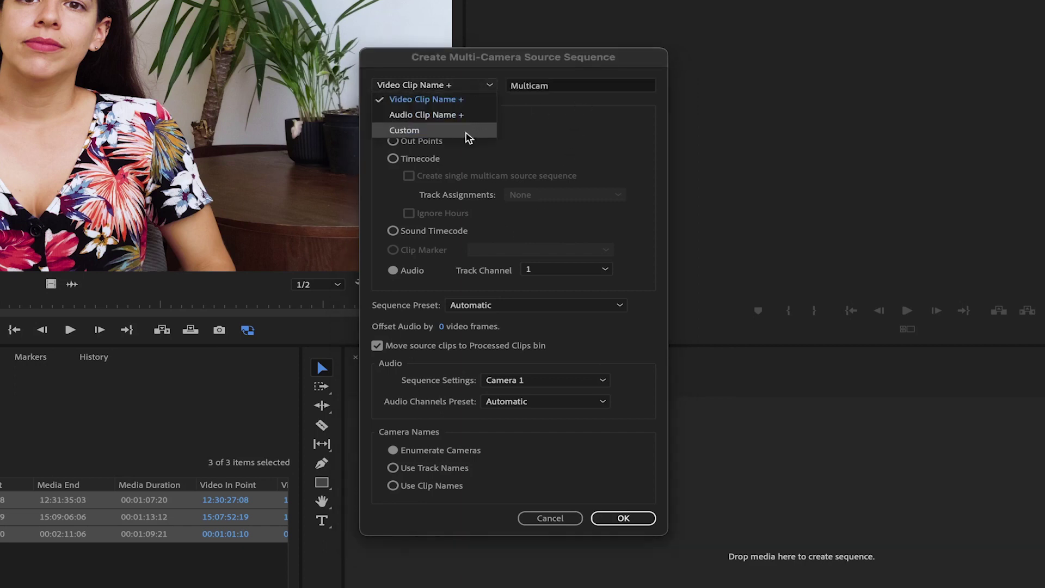
click(530, 131)
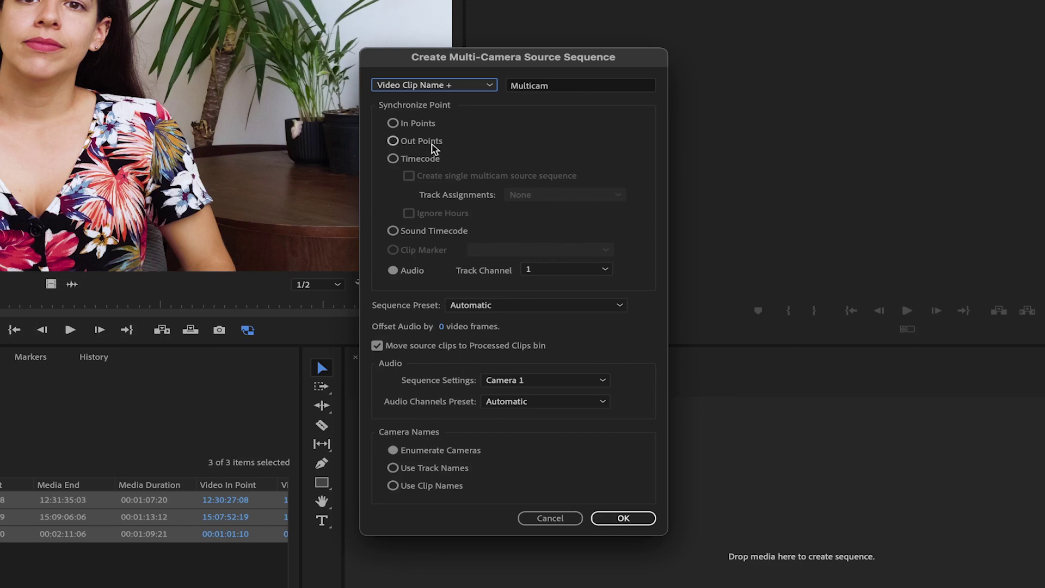
click(393, 123)
click(411, 143)
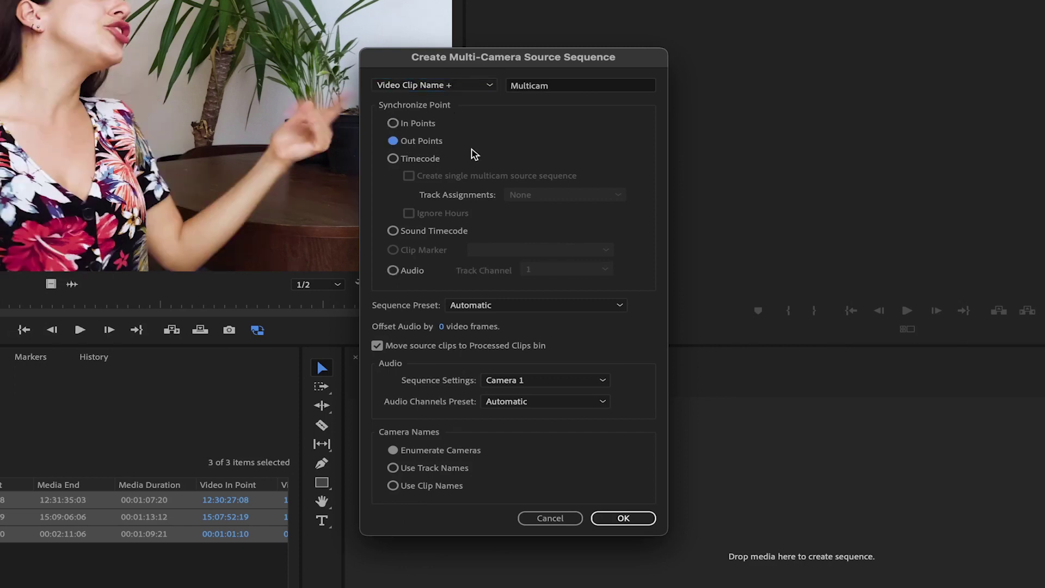
click(431, 122)
click(434, 142)
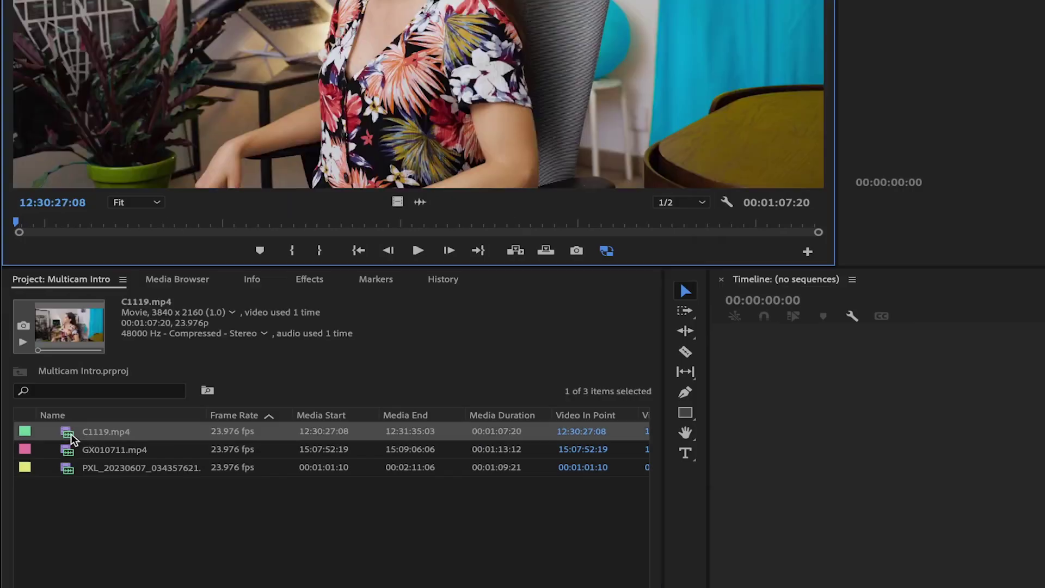
Mark In points at the sync moment: C1119.mp4 at 12:30:29:18, GX010711.mp4 at 15:07:54:09.
key(l)
key(k)
key(i)
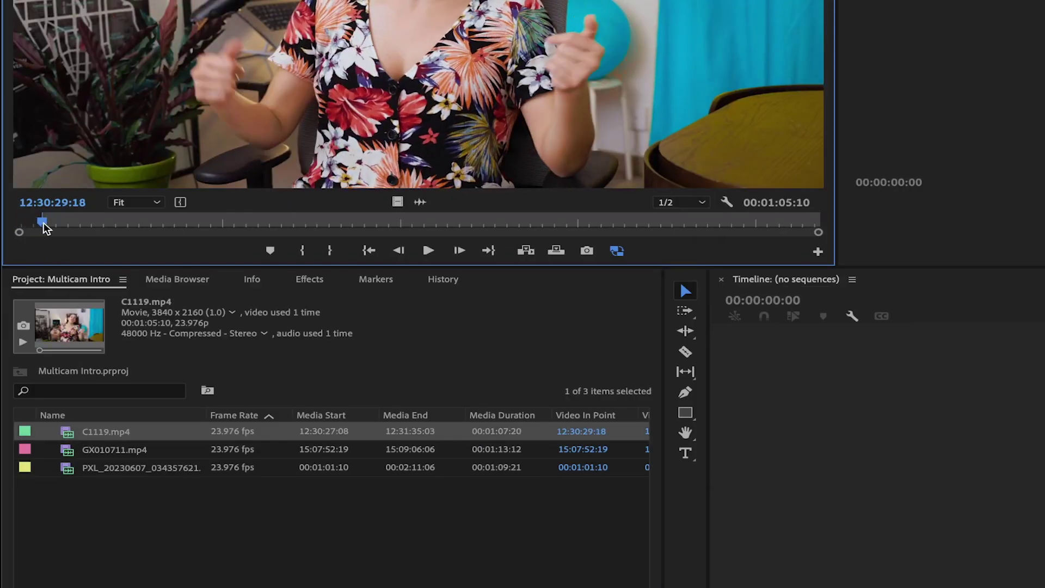
double_click(67, 449)
key(l)
key(k)
key(i)
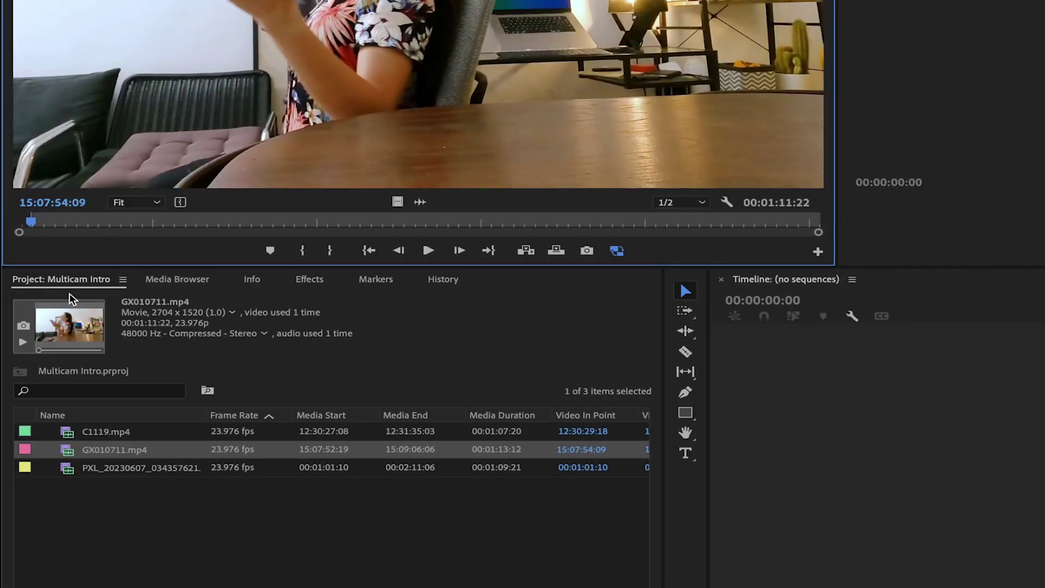
Mark the PXL clip's In point at 00:01:02:17 and select all three camera clips.
click(67, 469)
double_click(67, 468)
key(l)
key(k)
key(i)
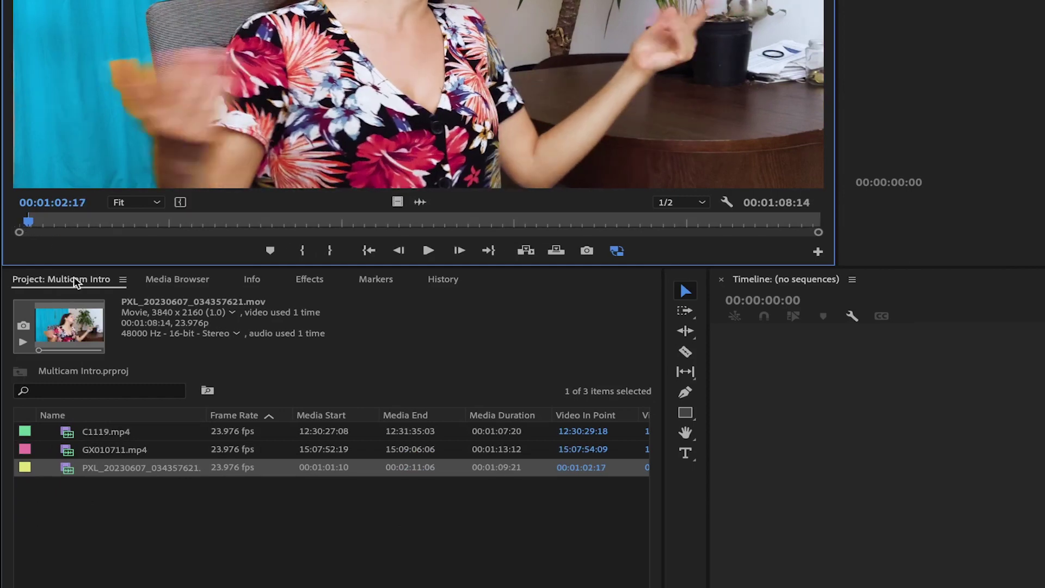
key(ctrl+a)
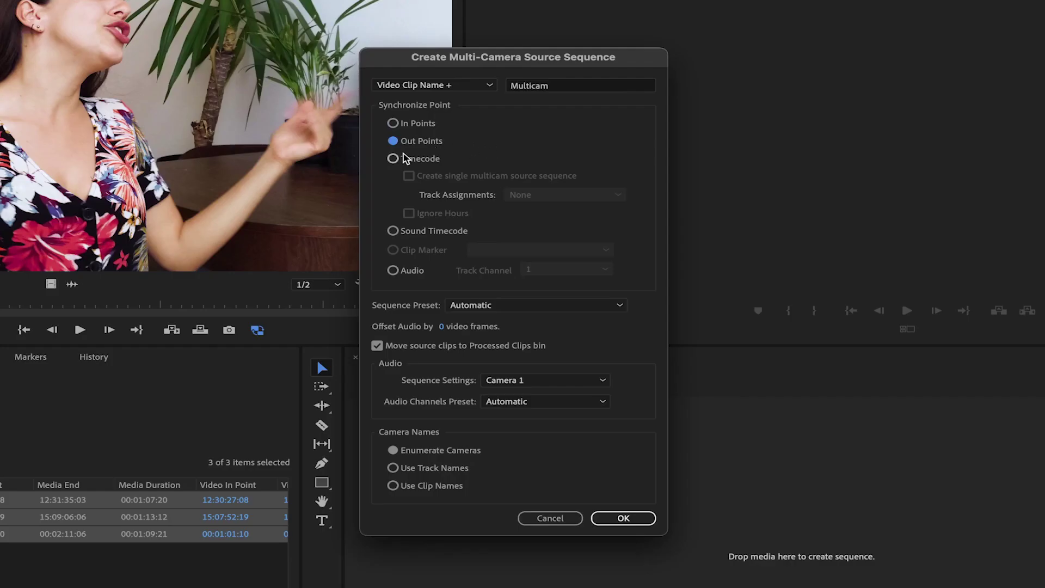
Try Timecode and Sound Timecode, then settle on Audio sync with Track Channel 1.
click(393, 160)
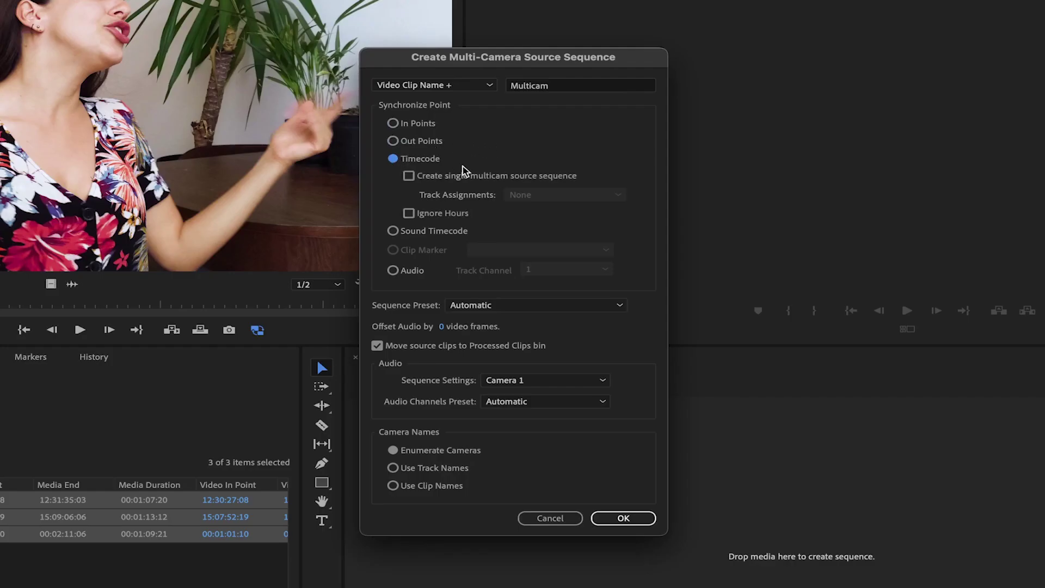
click(393, 231)
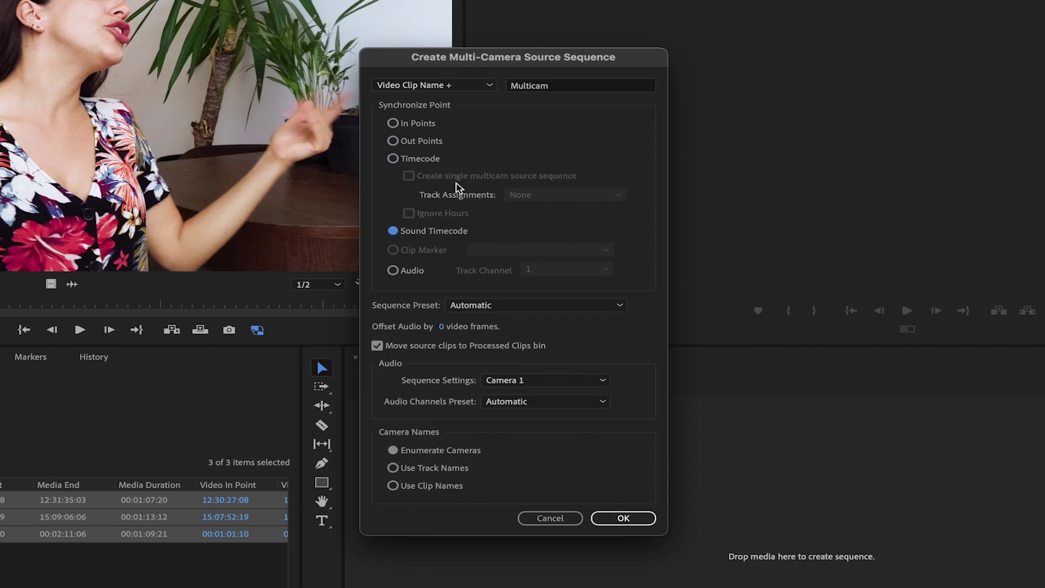
click(393, 159)
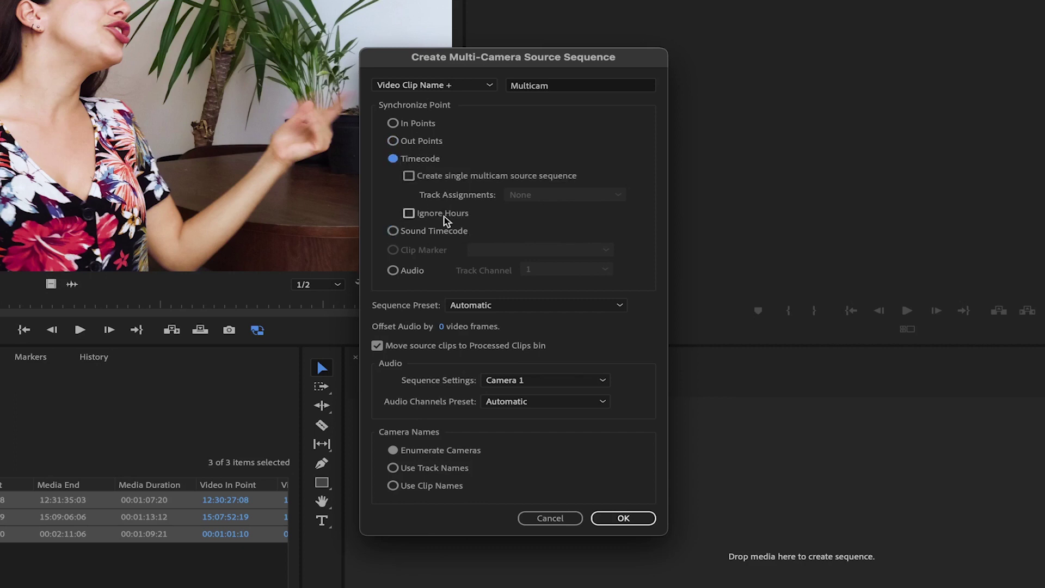
click(393, 231)
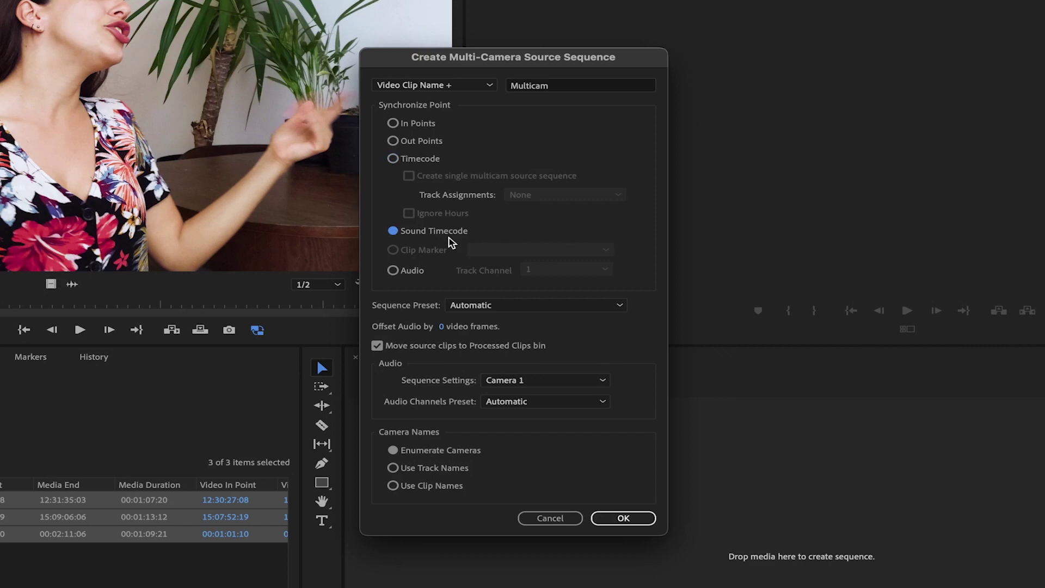
click(402, 272)
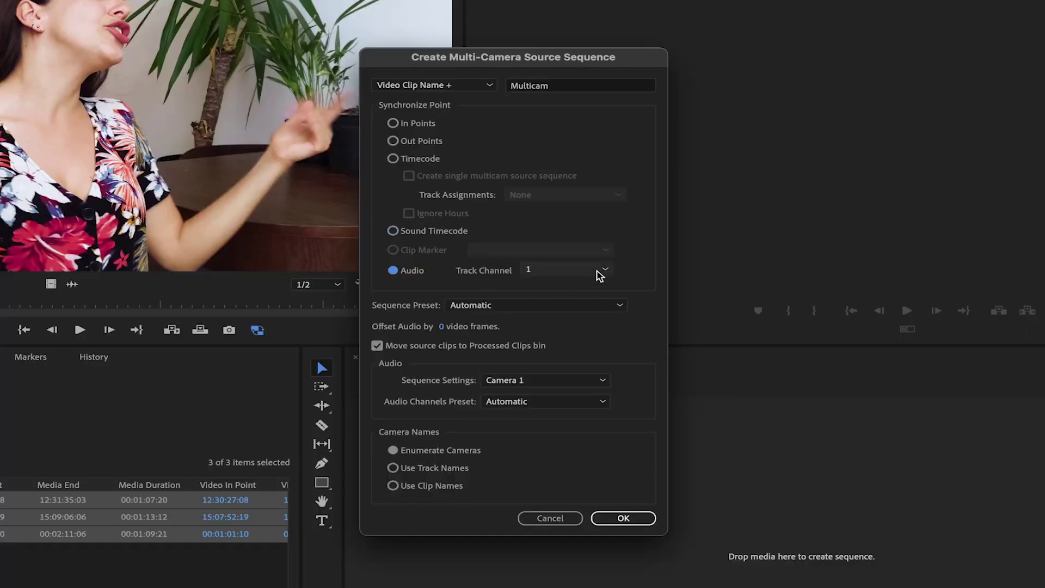
click(600, 274)
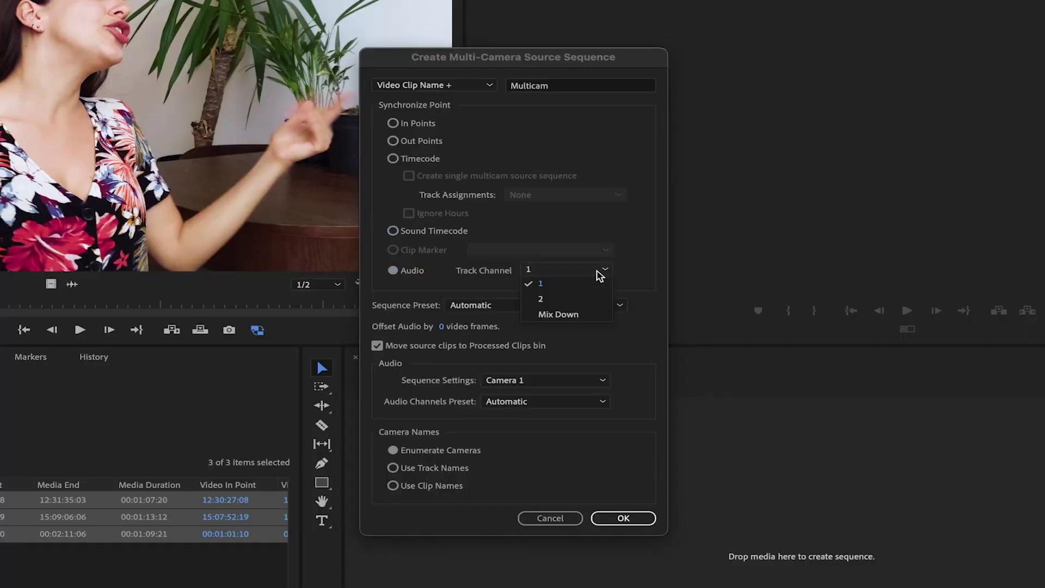
click(624, 275)
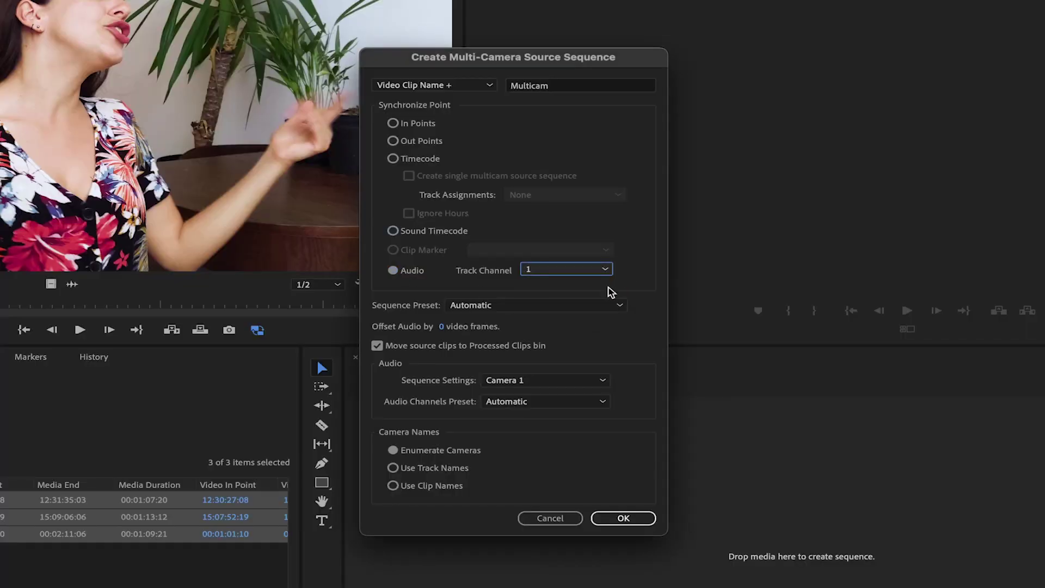
click(603, 303)
scroll(630, 32, down, 20)
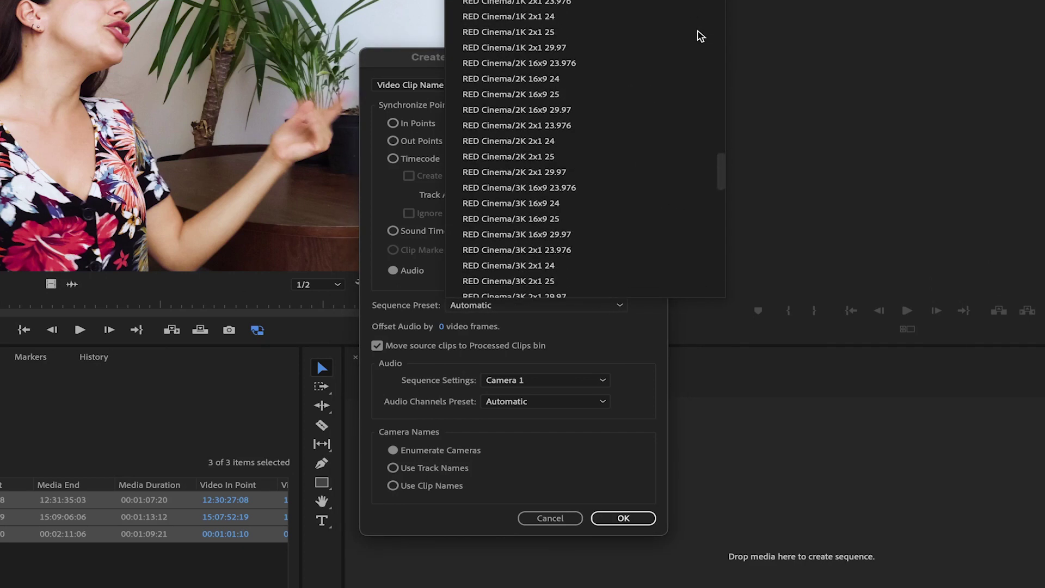
scroll(632, 33, down, 10)
scroll(632, 33, up, 5)
click(637, 329)
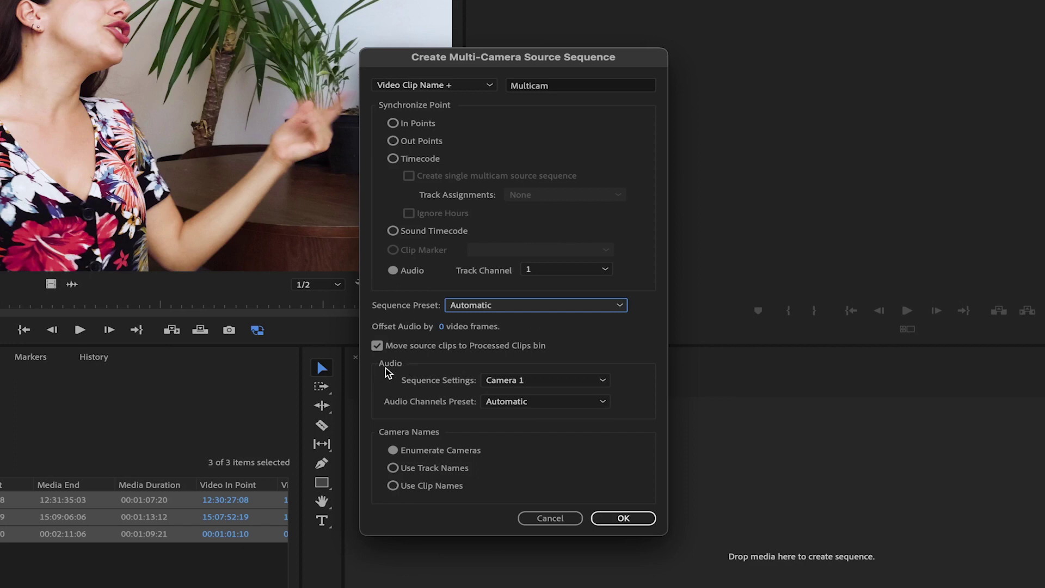
click(572, 382)
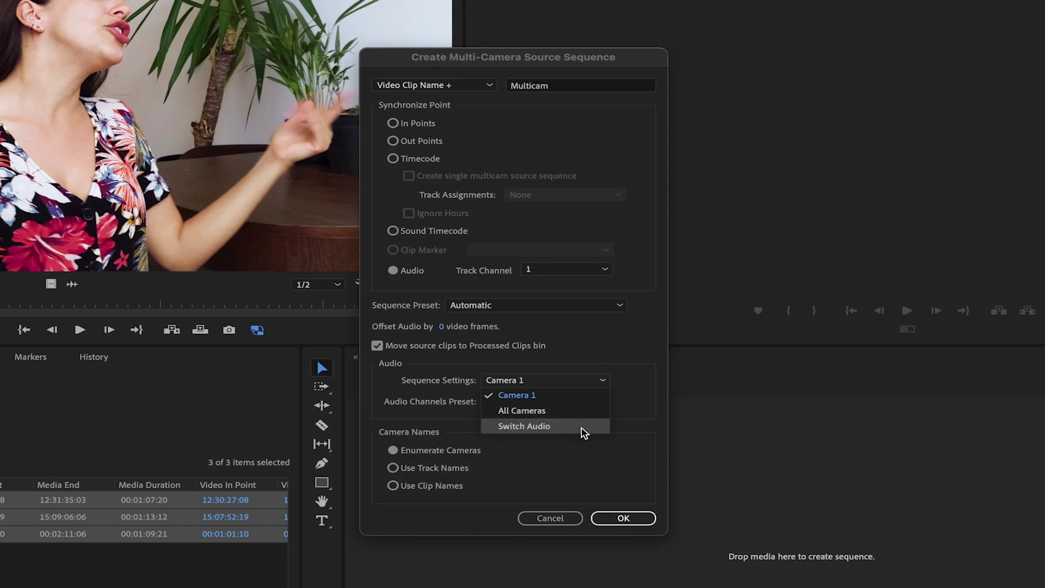
click(641, 384)
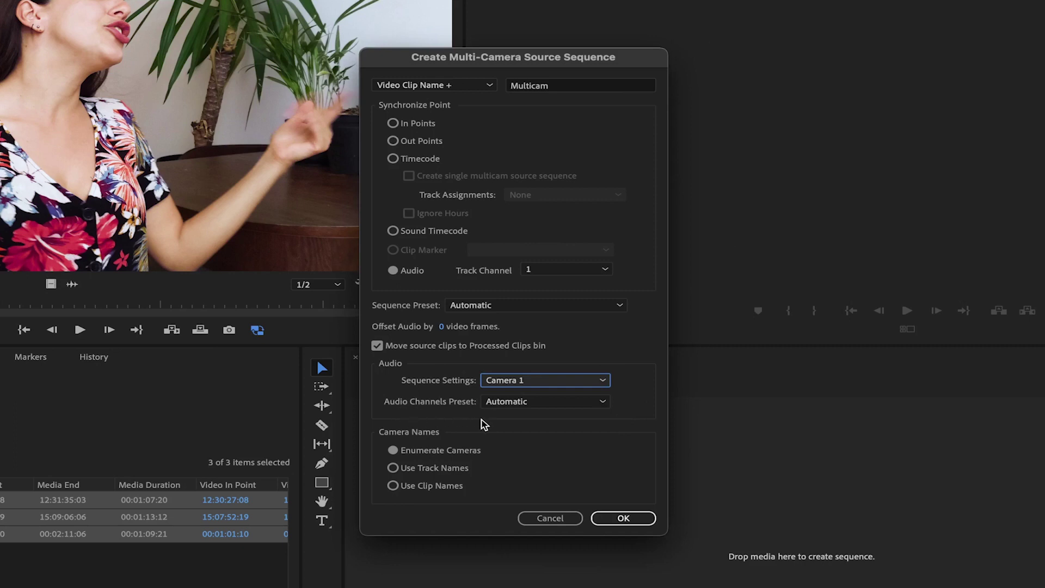
click(566, 404)
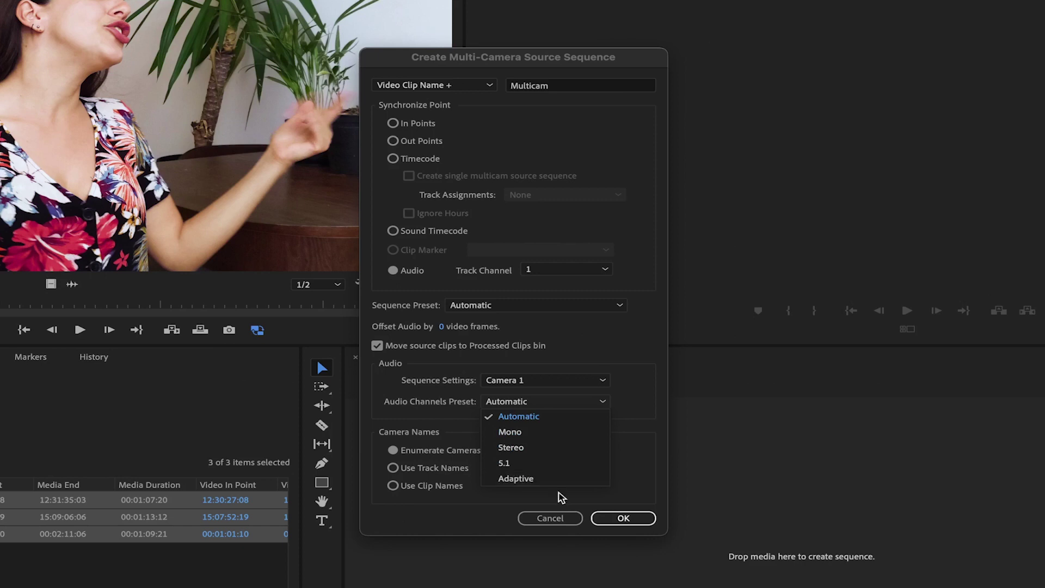
click(638, 406)
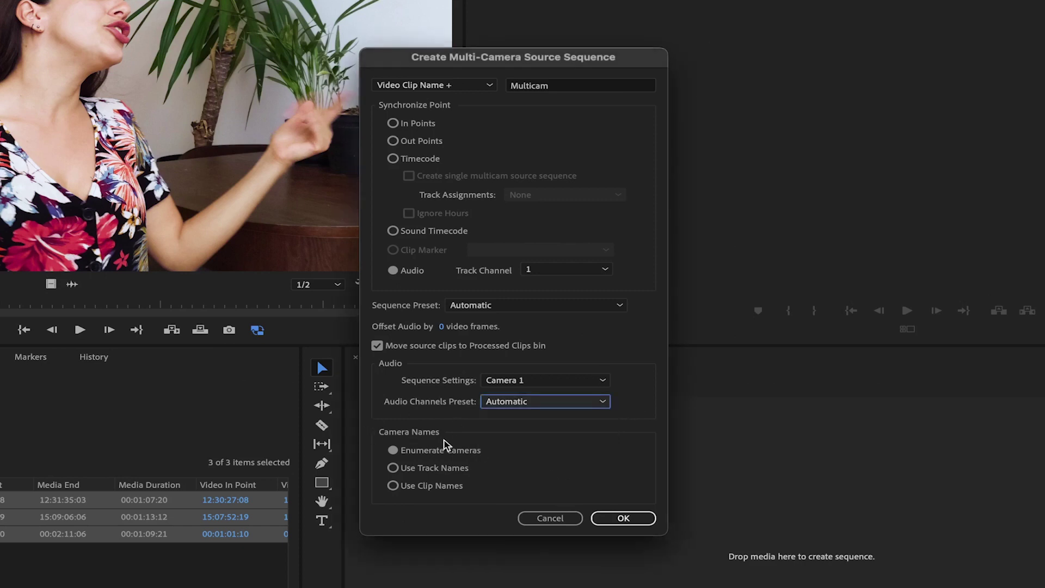
click(409, 468)
click(397, 488)
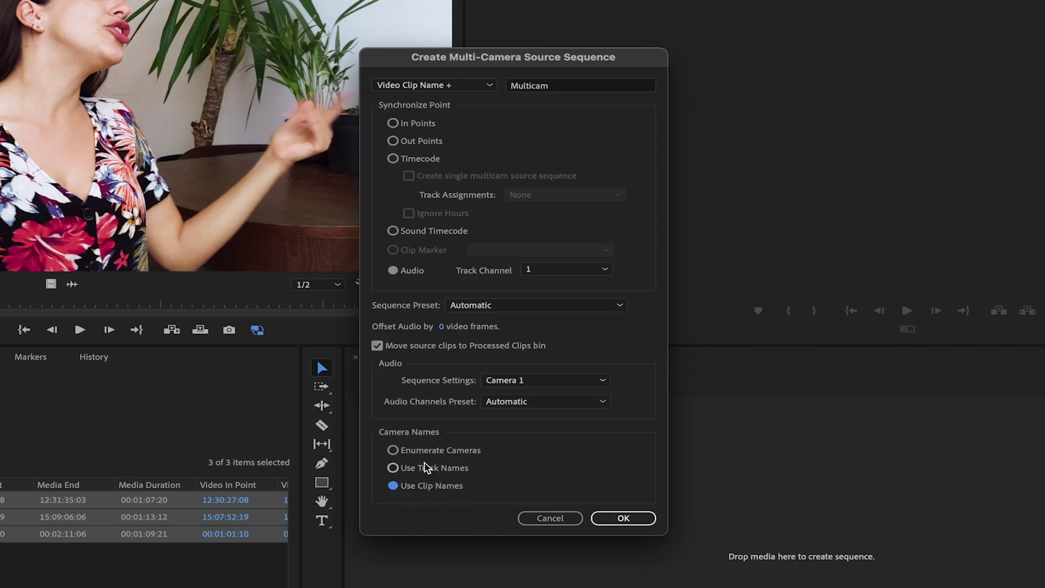
click(403, 451)
Create the C1119.mp4Multicam source sequence and play it to check the angles.
click(631, 516)
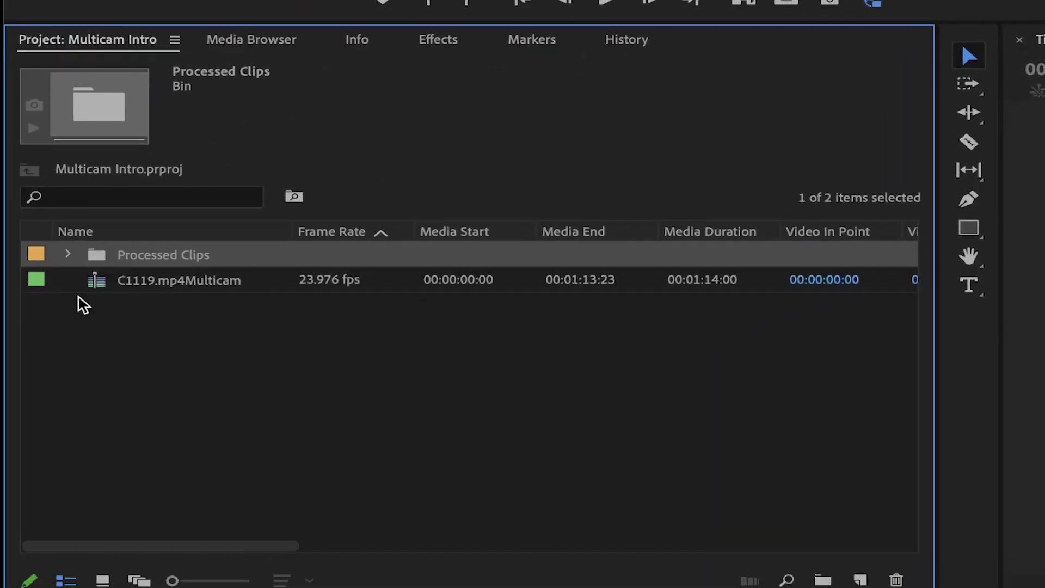
click(185, 294)
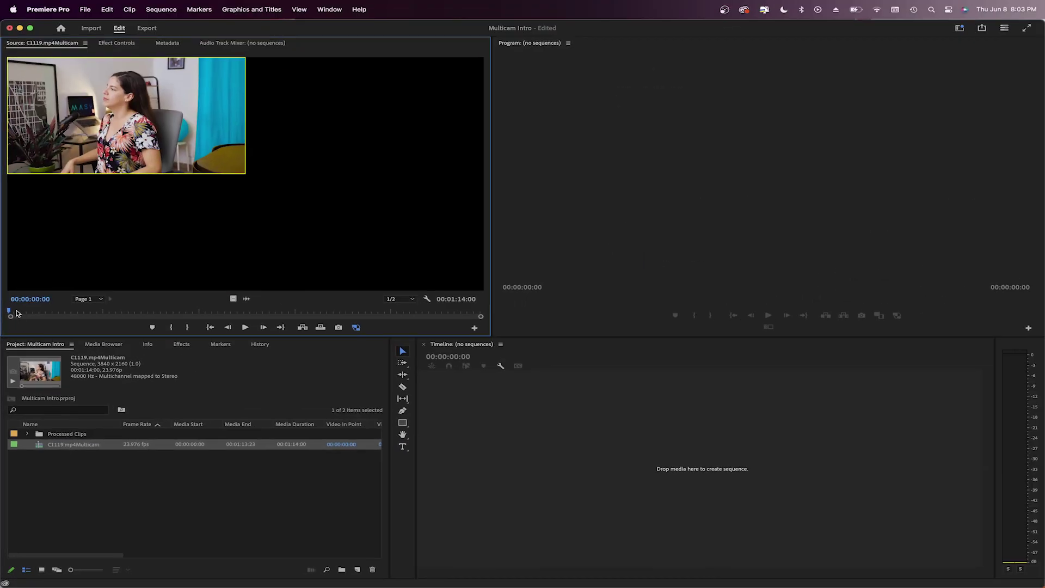
key(space)
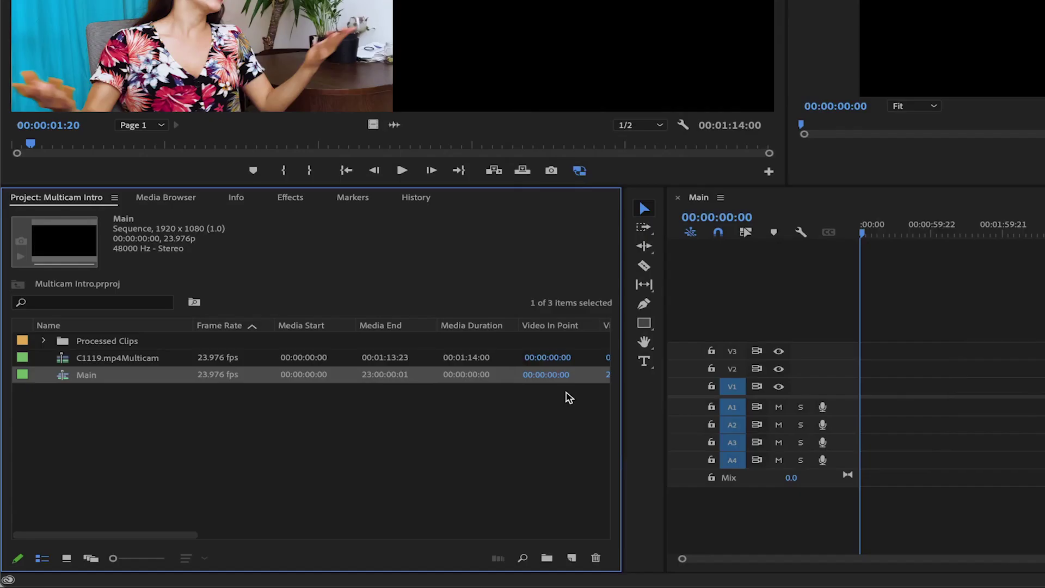
Add the multicam clip to the Main sequence with existing settings, then make a new C1119 sequence from it.
drag(80, 362, 886, 395)
click(962, 173)
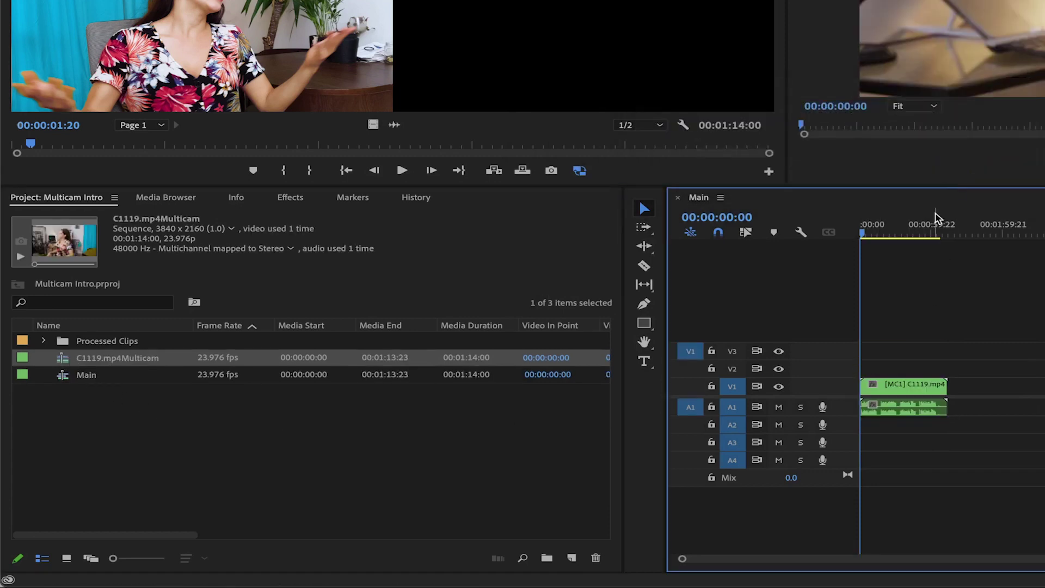
click(194, 460)
click(100, 363)
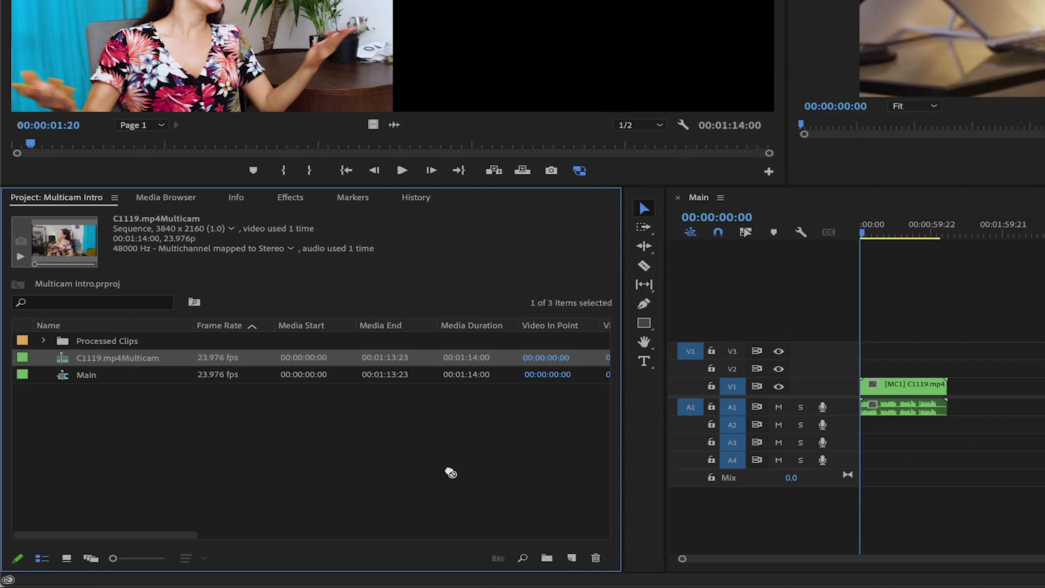
drag(451, 472, 573, 559)
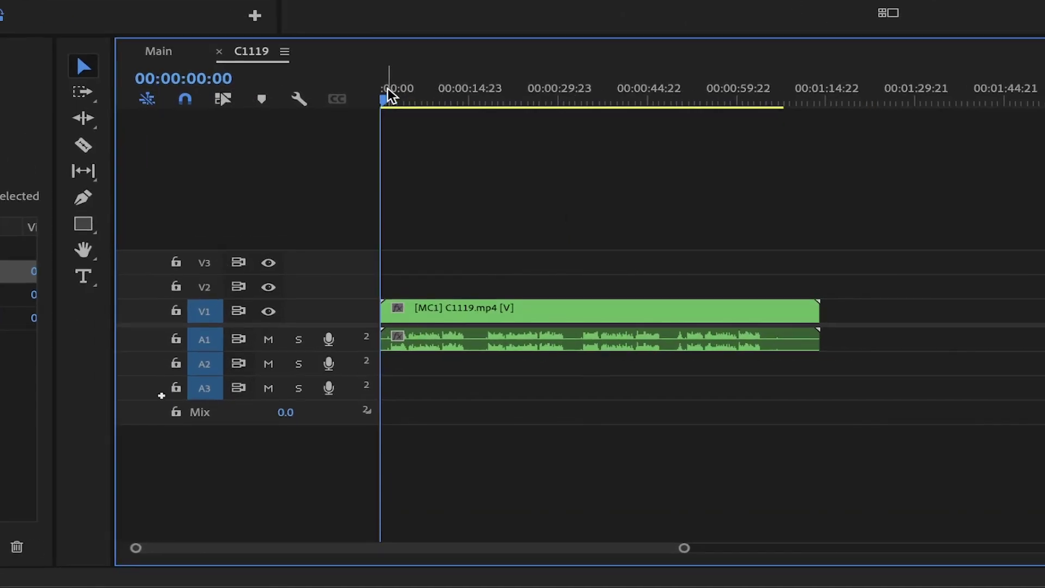
Park the playhead at 00:00:02:20 and open the nested C1119.mp4Multicam source sequence.
click(876, 229)
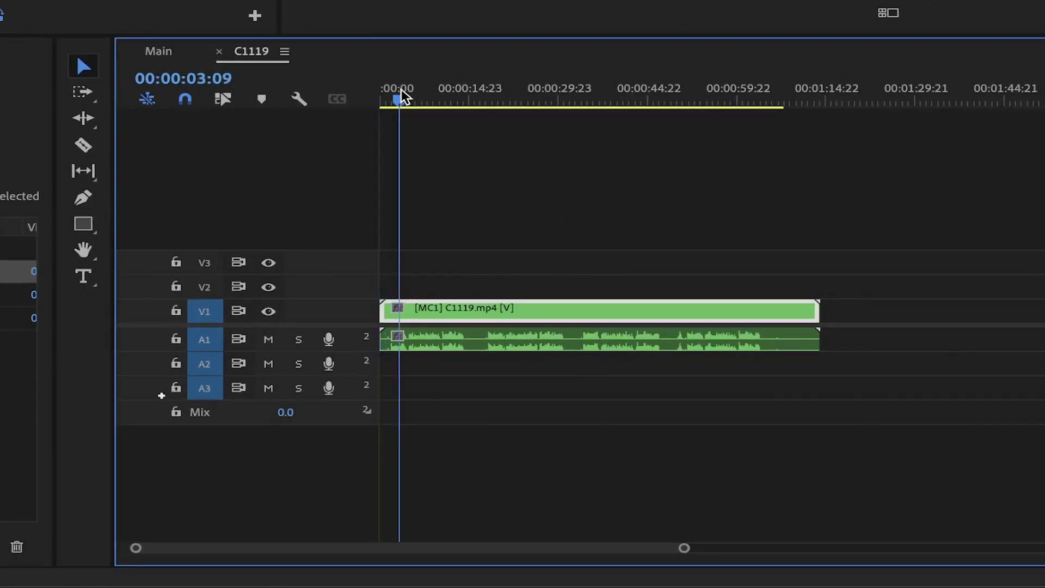
drag(401, 97, 397, 97)
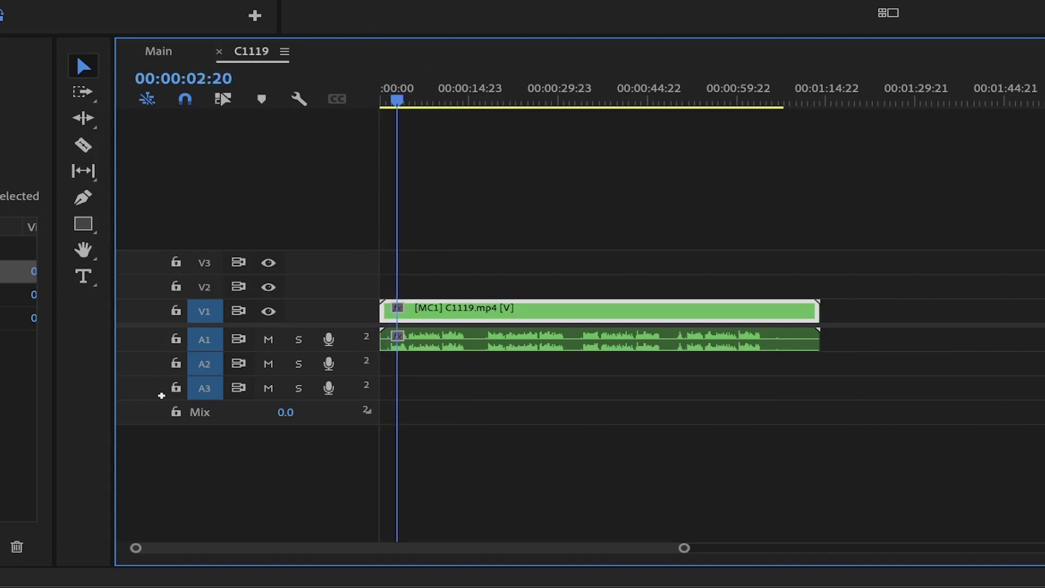
click(471, 279)
double_click(431, 351)
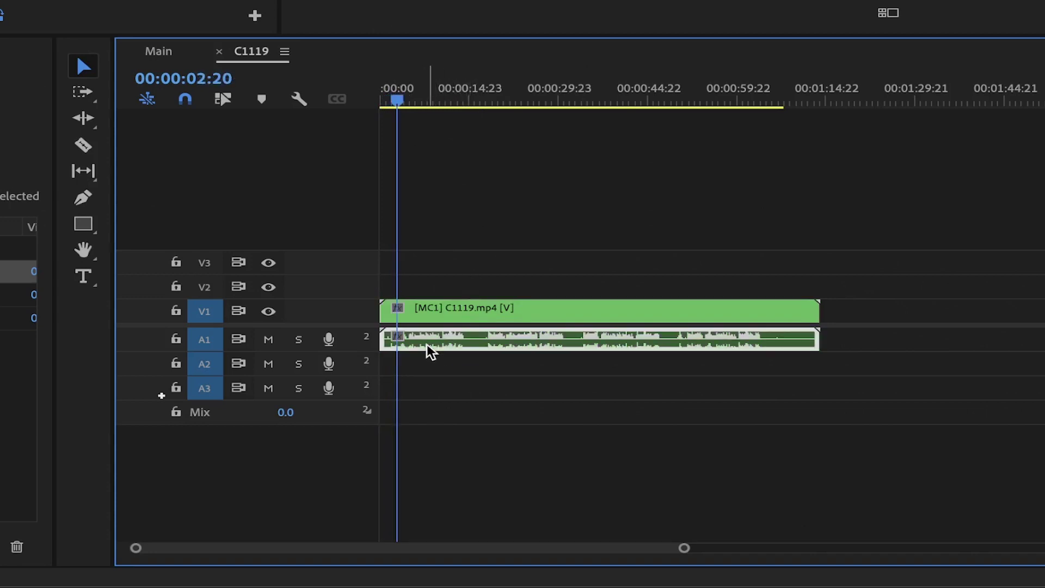
click(484, 214)
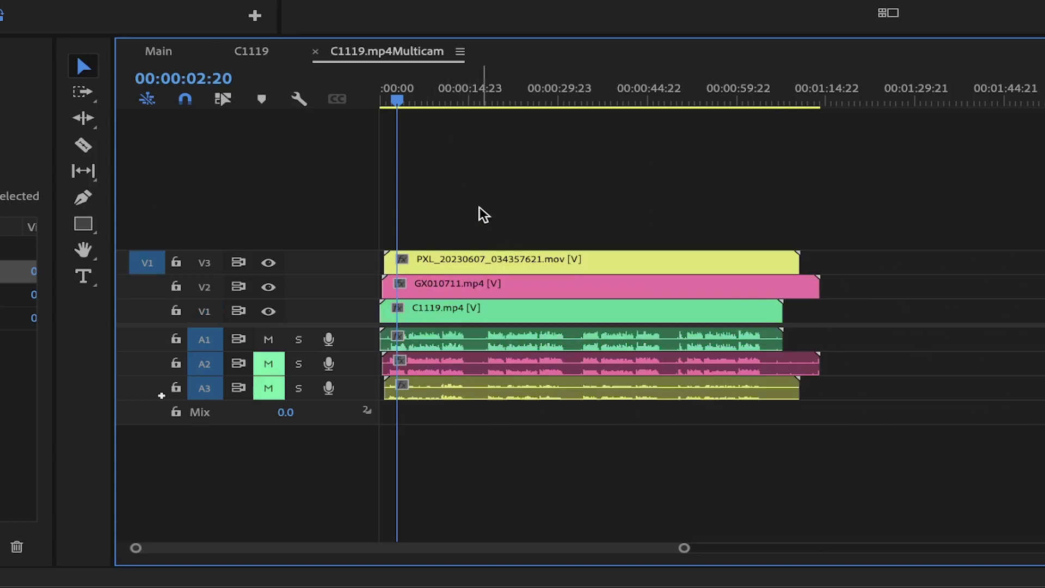
click(430, 291)
click(438, 313)
click(444, 340)
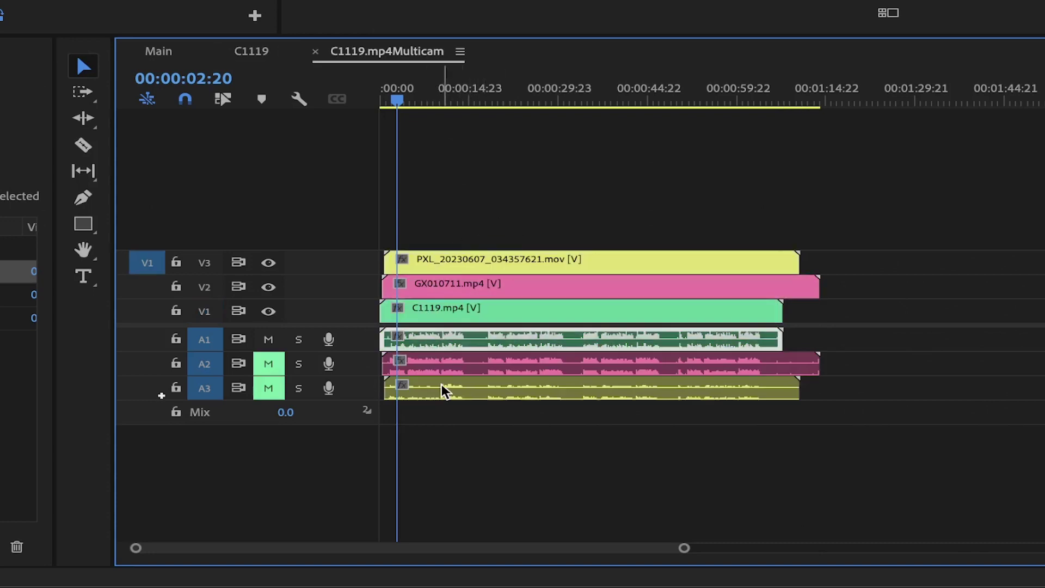
click(426, 365)
click(444, 391)
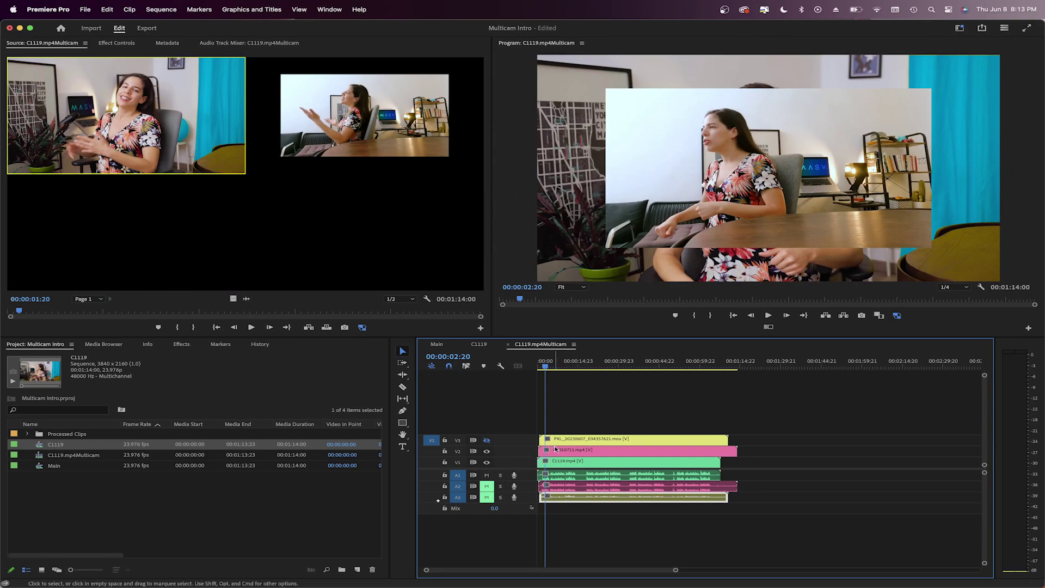
Scale the GX010711 clip on V2 to 150 and re-enable the V3 track output.
click(567, 452)
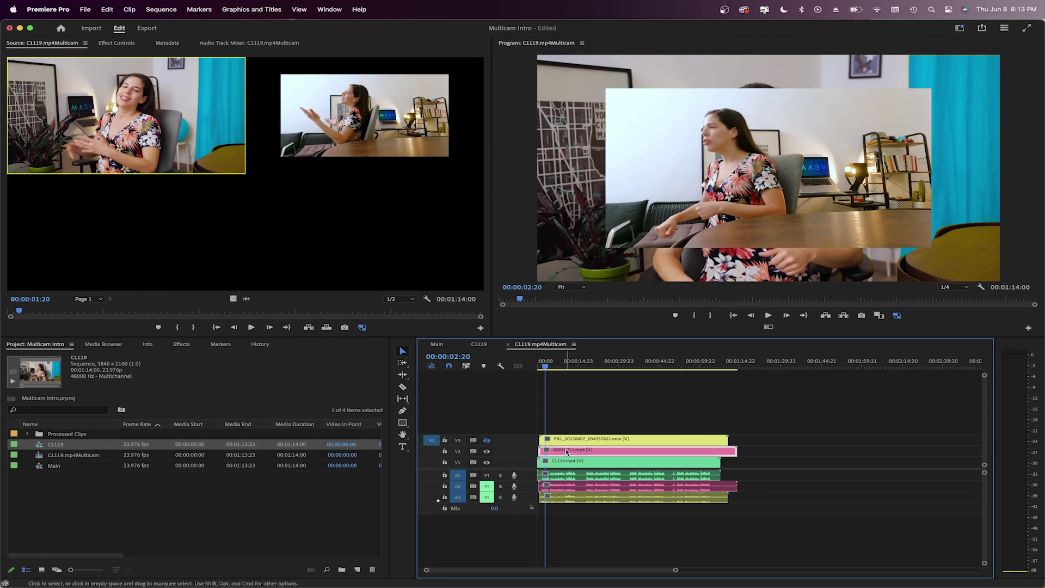
click(121, 44)
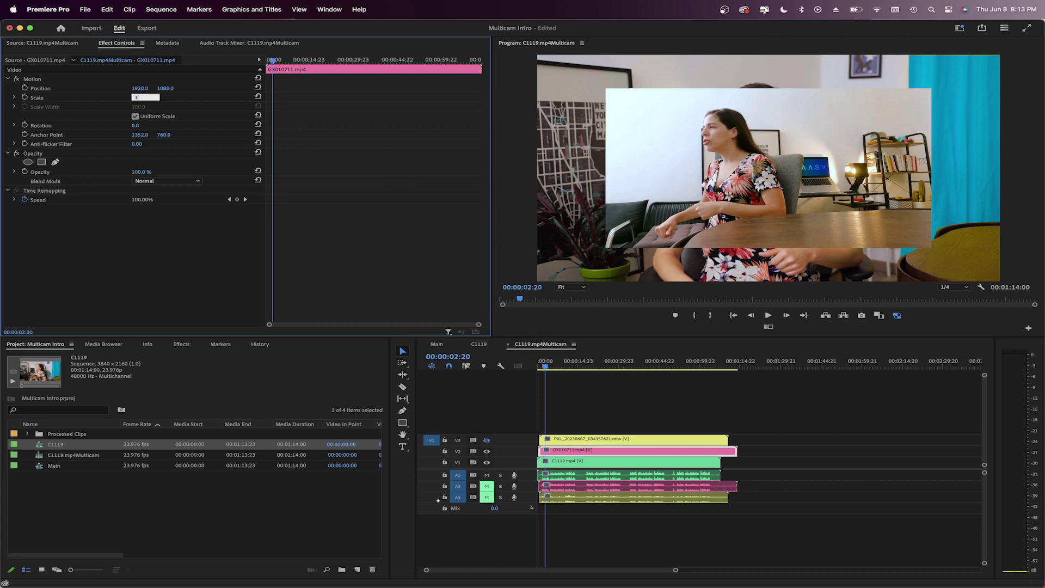
key(Return)
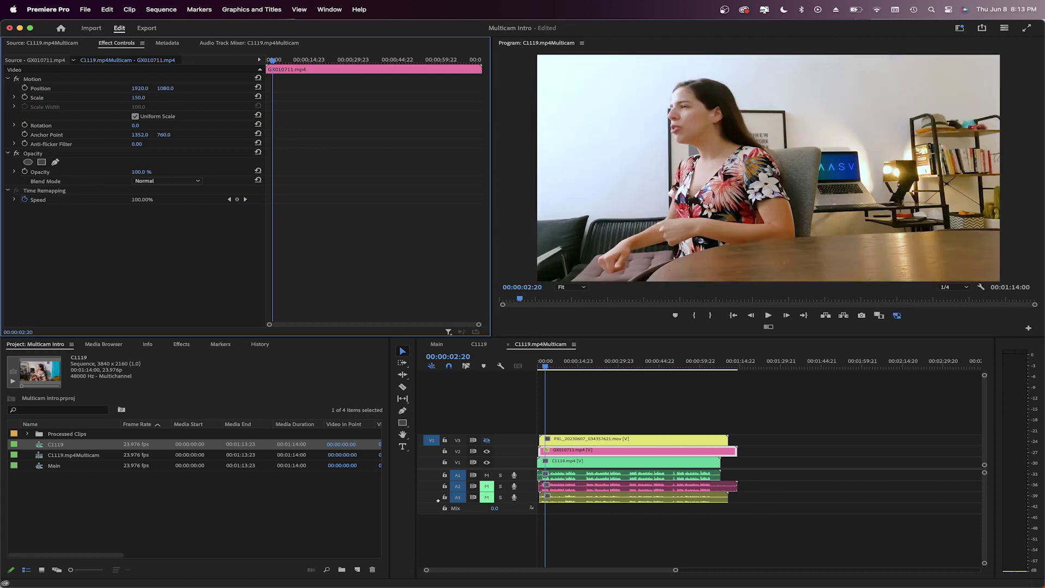
click(53, 43)
click(489, 442)
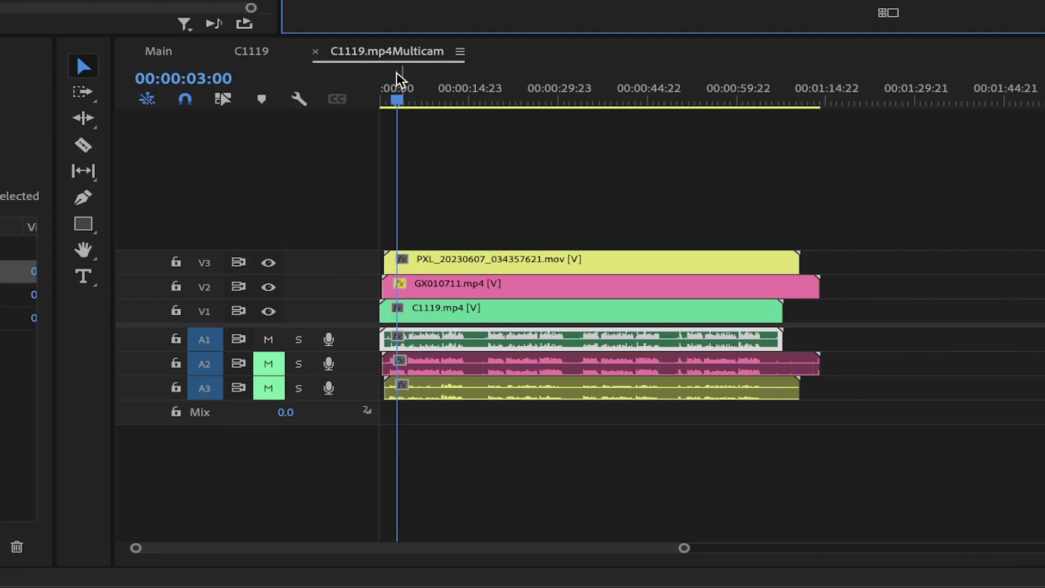
Set the C1119 Program monitor to Multi-Camera view and add the Toggle Multi-Camera View button.
click(254, 54)
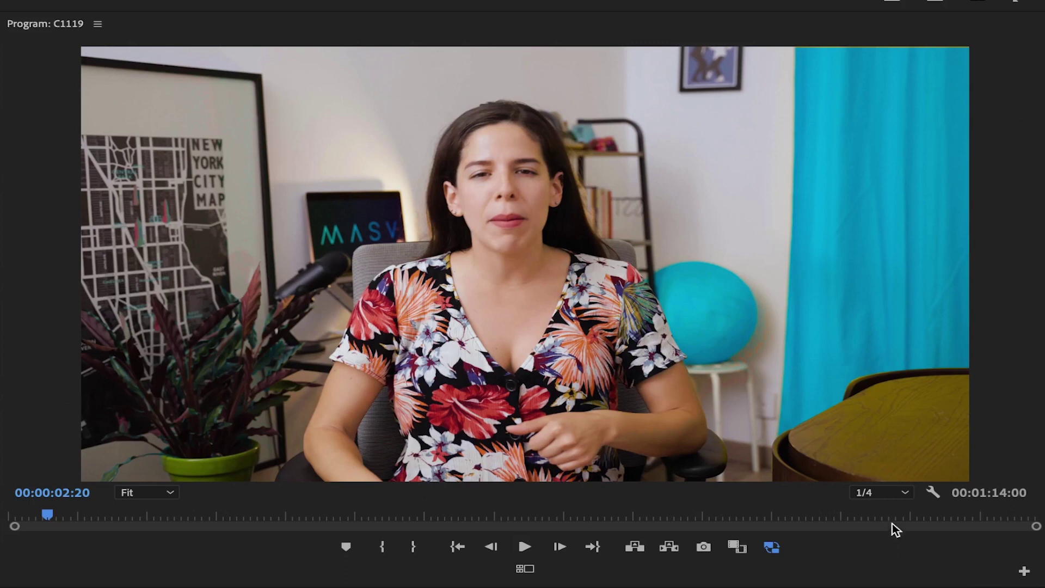
click(933, 491)
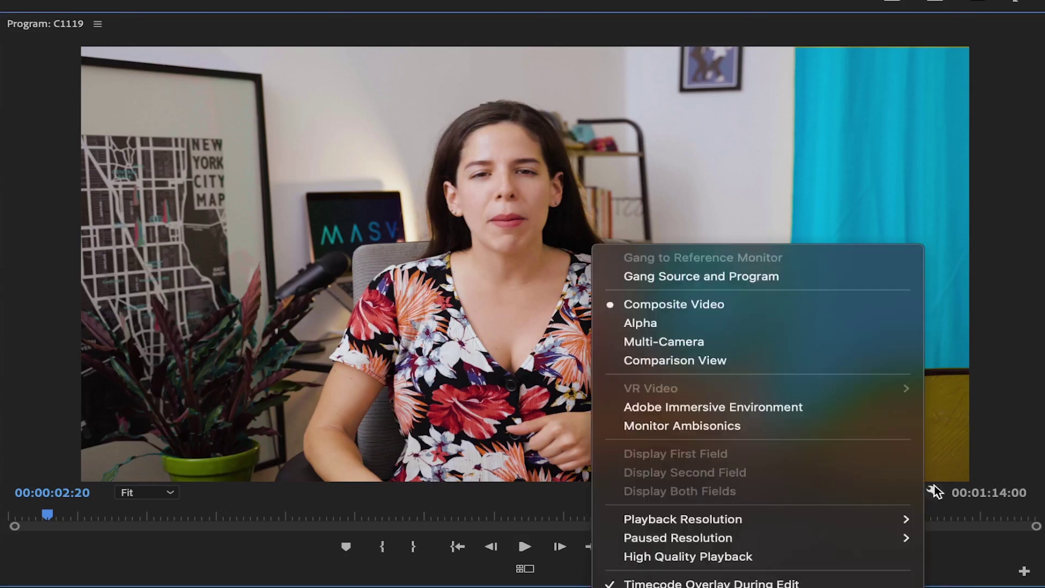
click(729, 343)
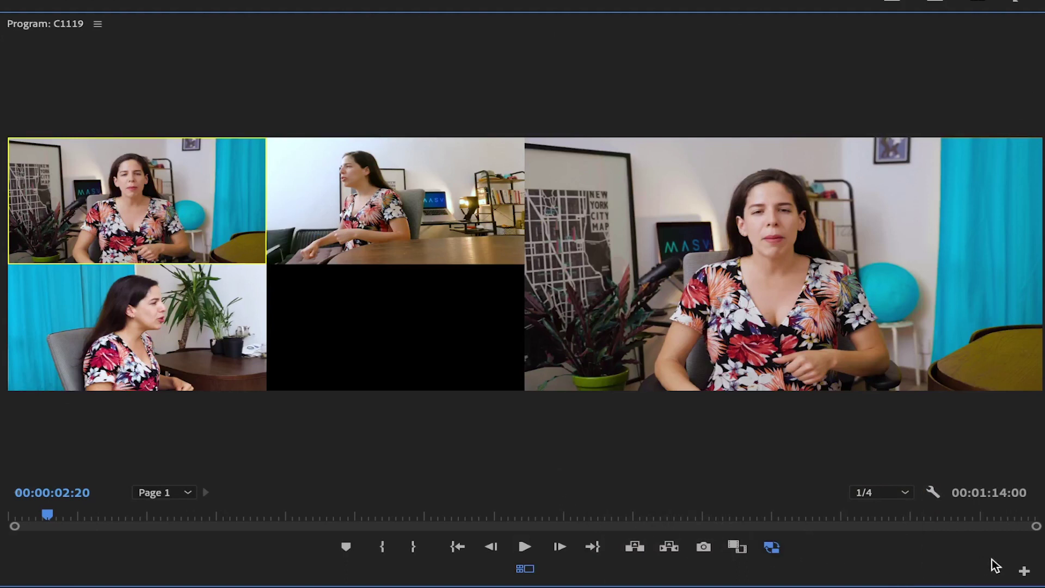
click(1024, 572)
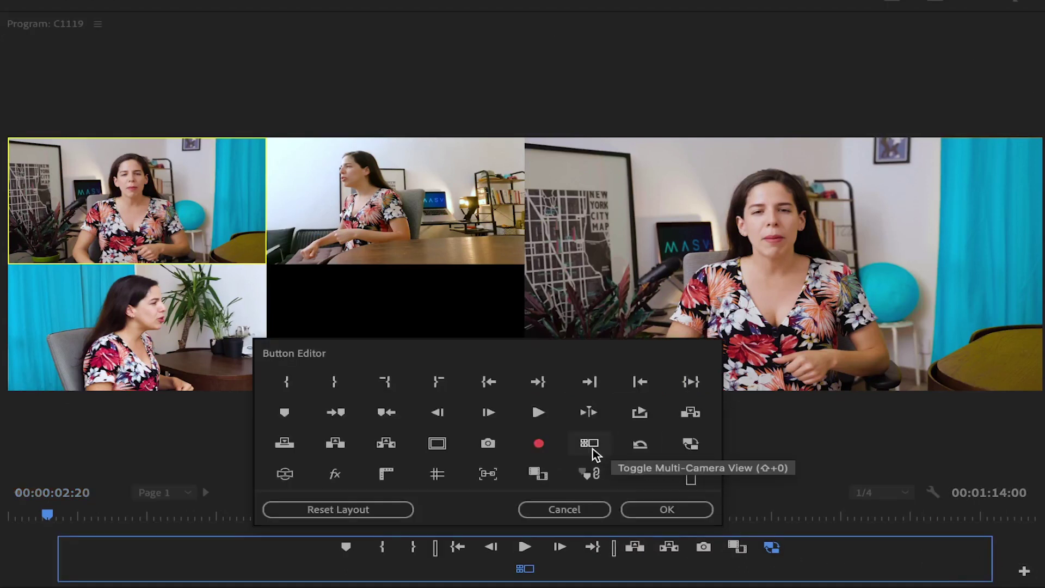
click(690, 510)
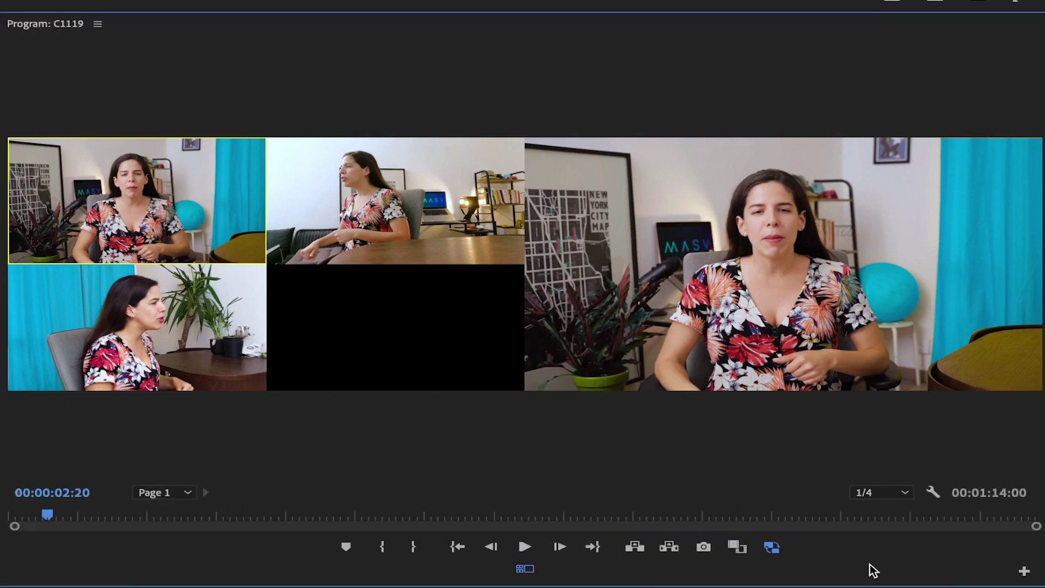
key(shift+0)
key(shift+0)
Reorder the cameras in Edit Cameras, moving GX010711 below PXL_20230607_034357621.mov.
click(933, 492)
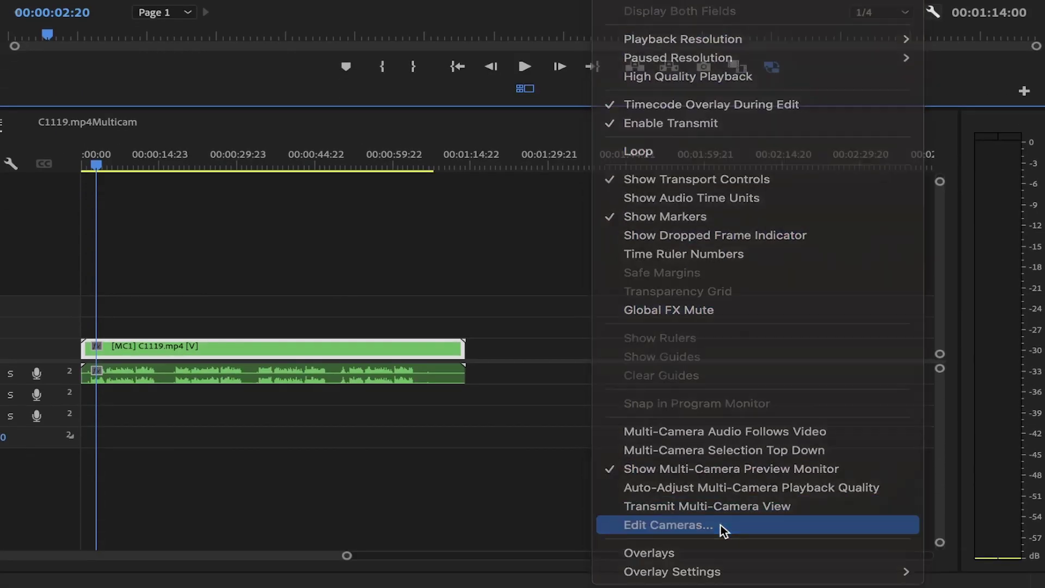
click(723, 531)
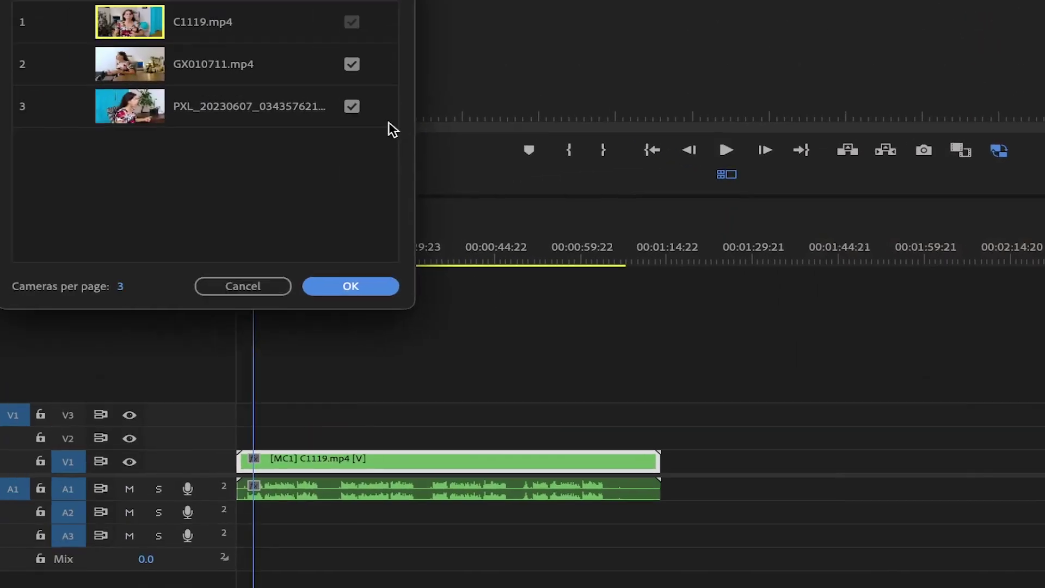
drag(568, 231, 560, 305)
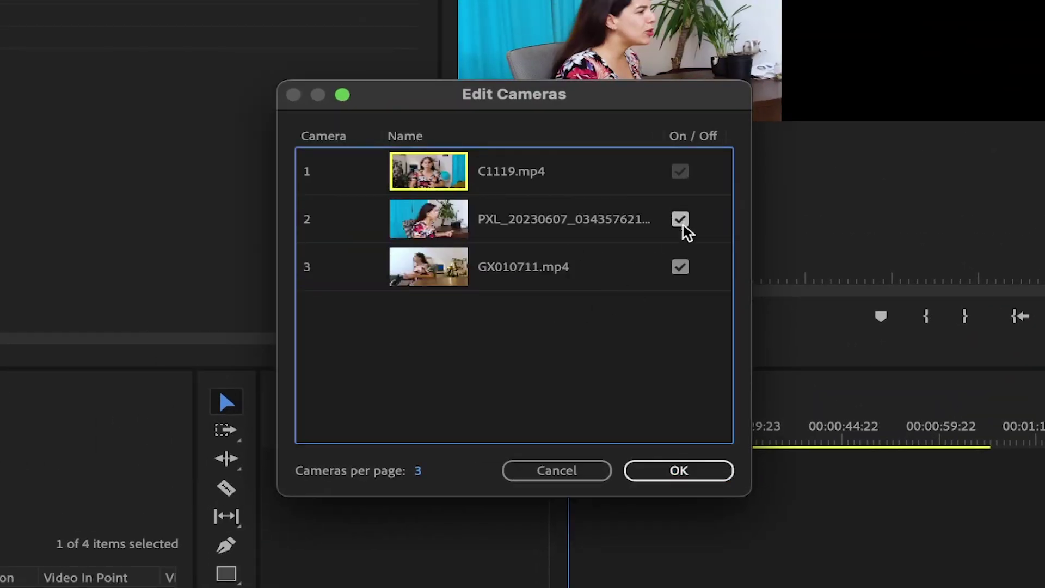
click(675, 469)
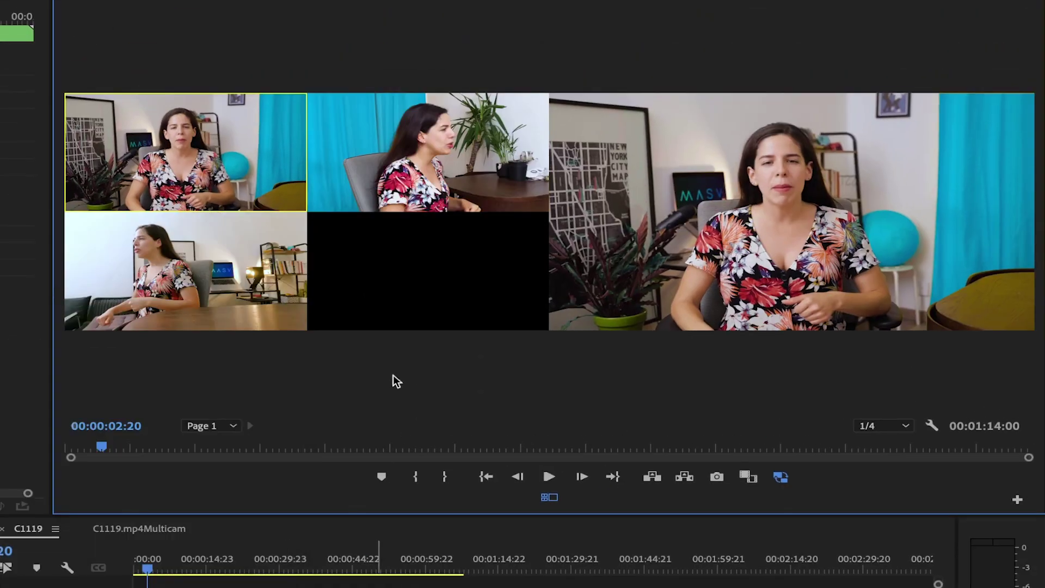
Switch between the camera tiles, ending with GX010711 as the active angle.
click(417, 186)
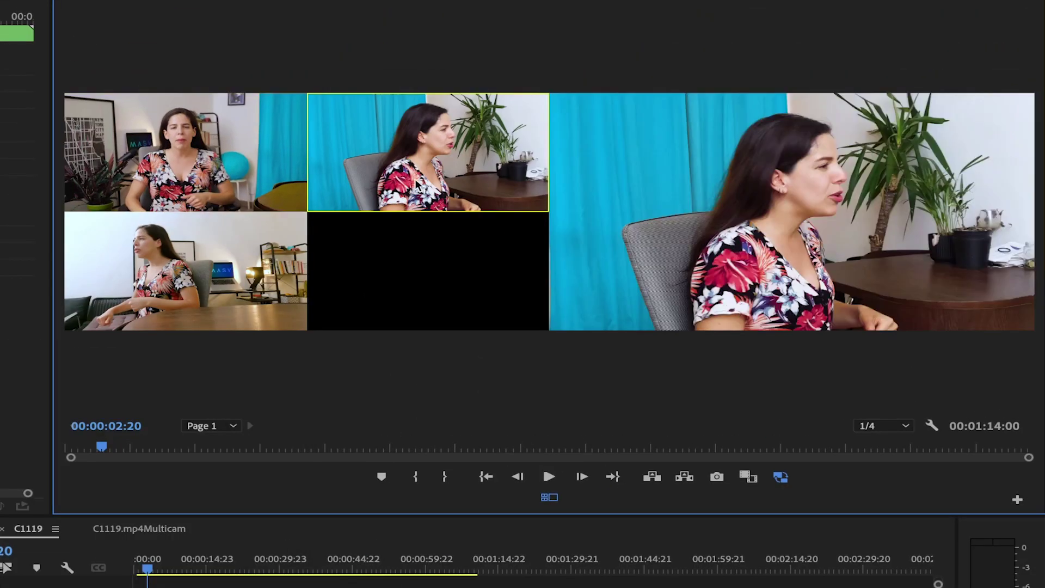
click(252, 276)
click(220, 155)
click(363, 156)
click(239, 294)
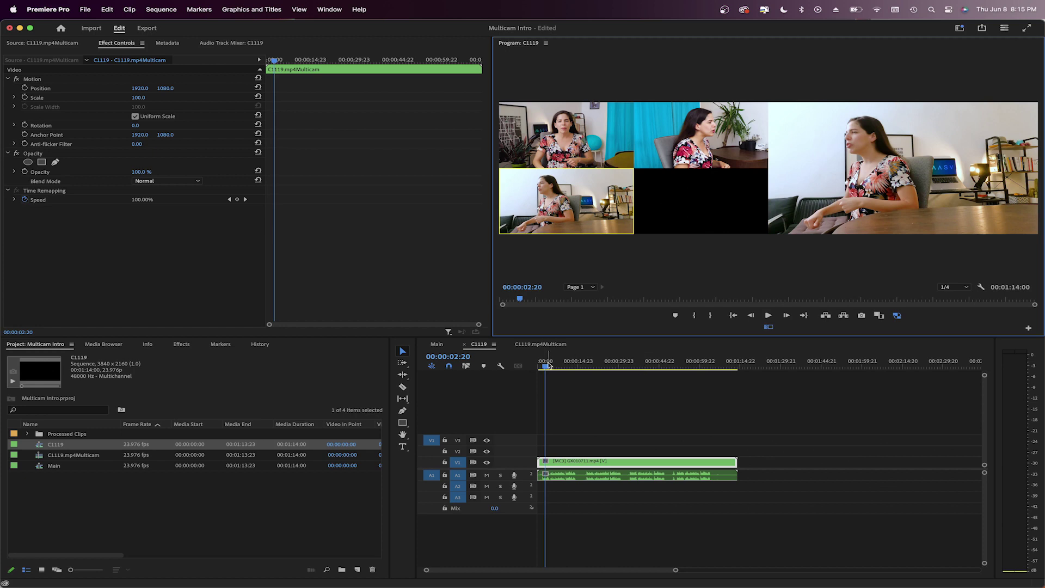
From the sequence start, record live cuts to the GX010711 angle and then the PXL angle.
drag(548, 365, 538, 365)
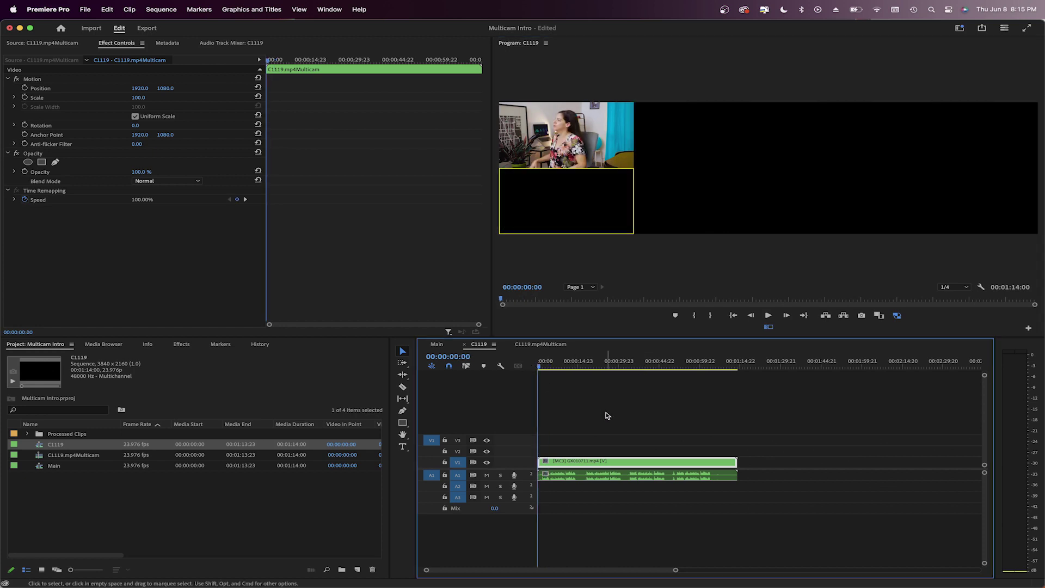
key(space)
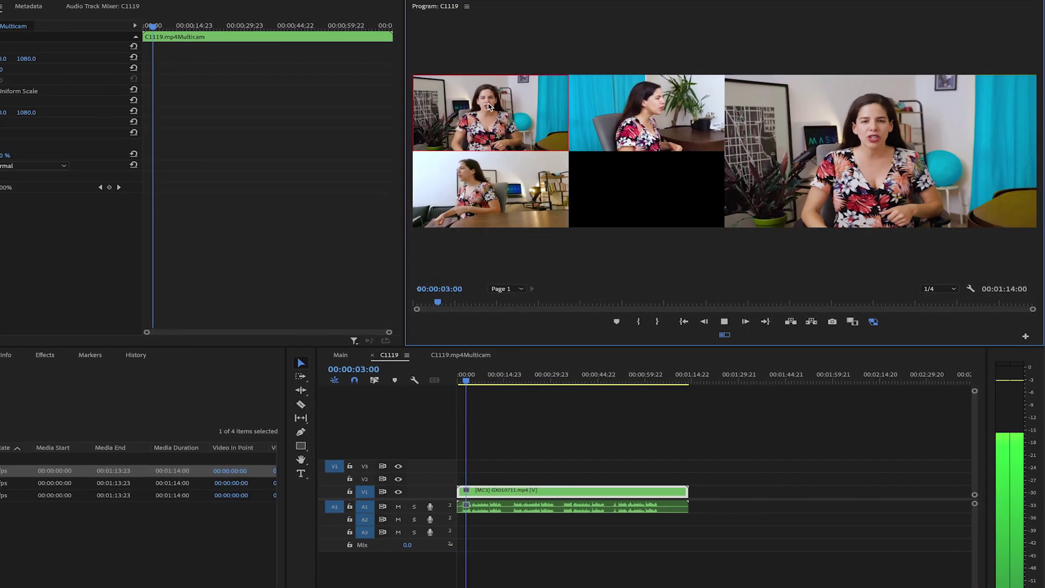
click(435, 184)
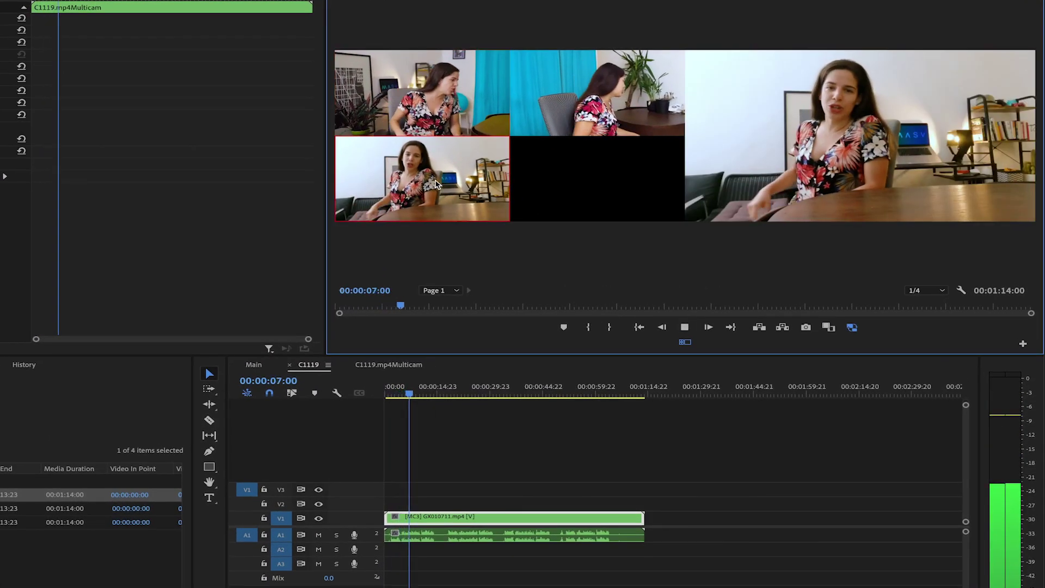
key(2)
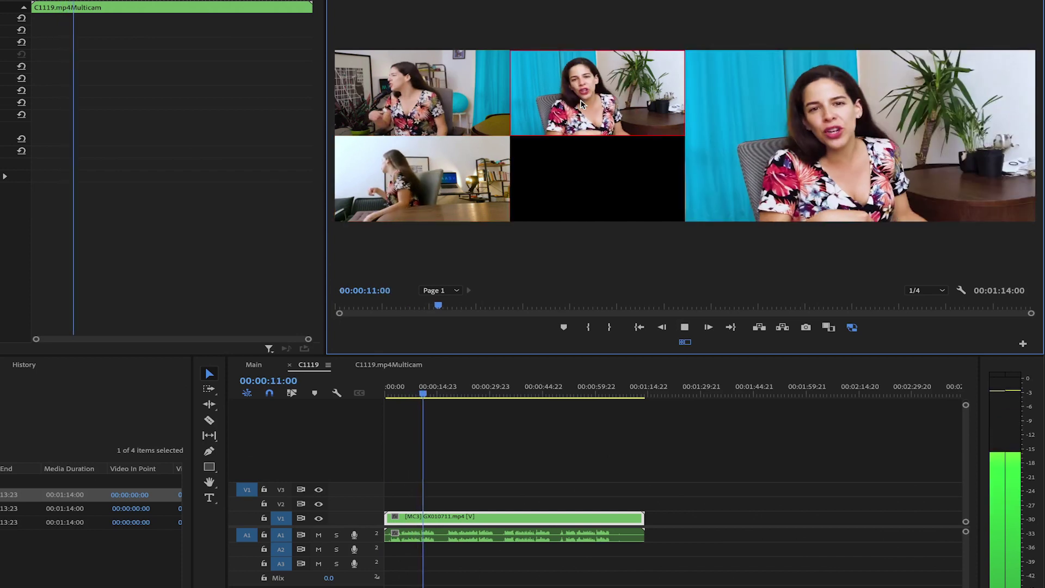
key(space)
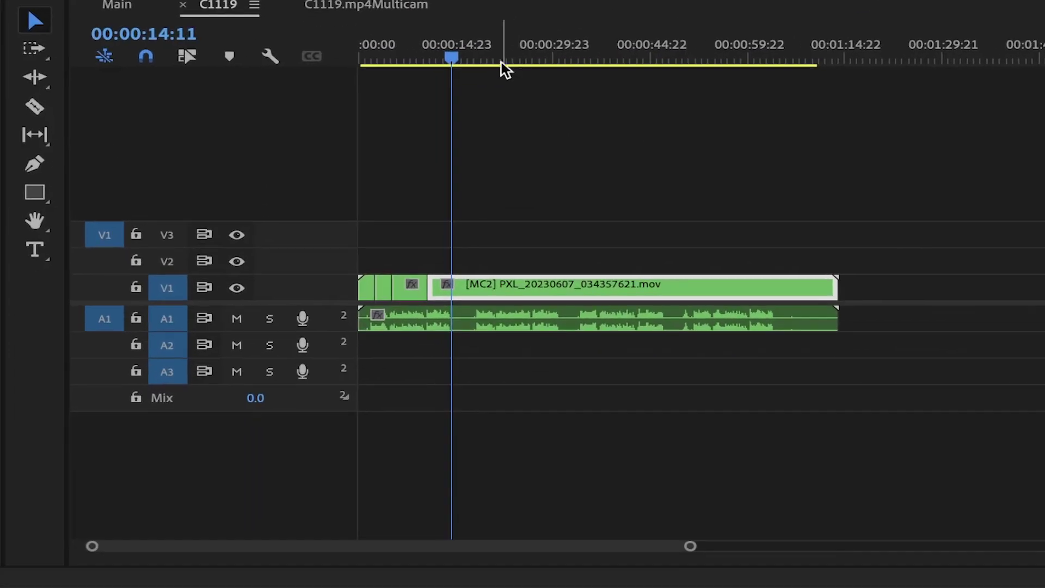
From 00:00:15:14, record further live cuts to camera 2 and then camera 3.
click(453, 353)
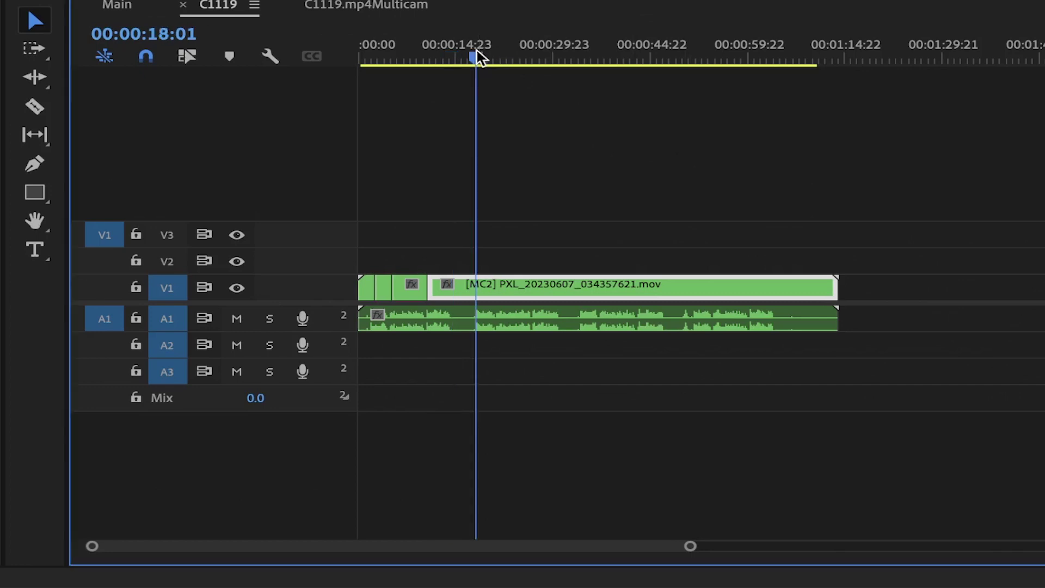
click(458, 57)
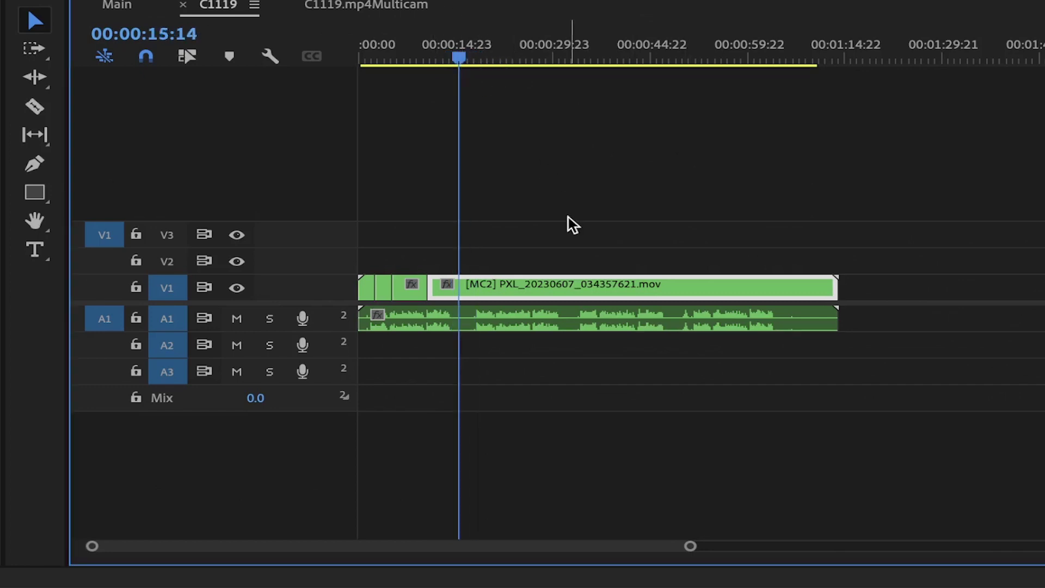
key(space)
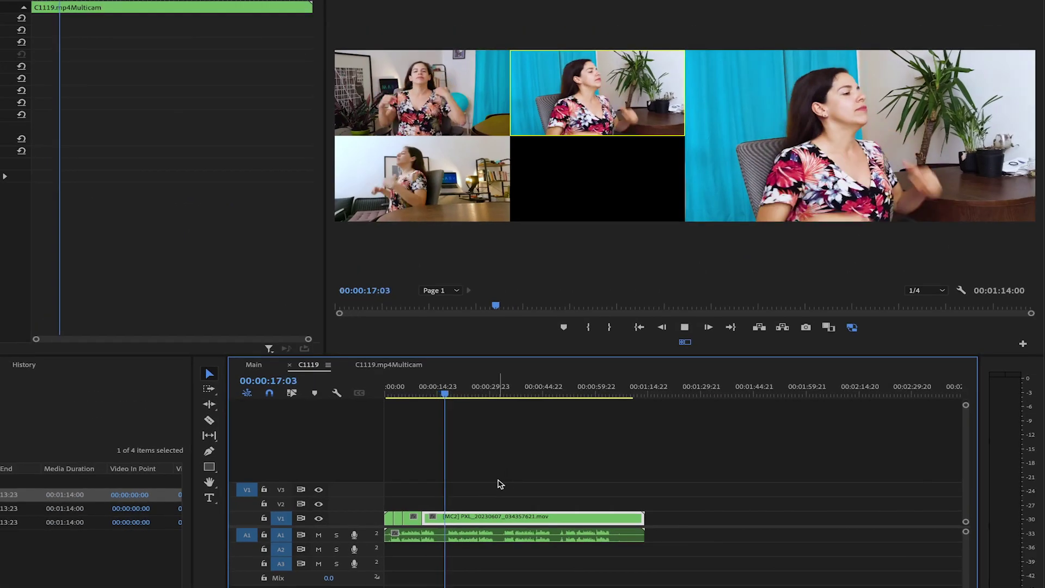
key(2)
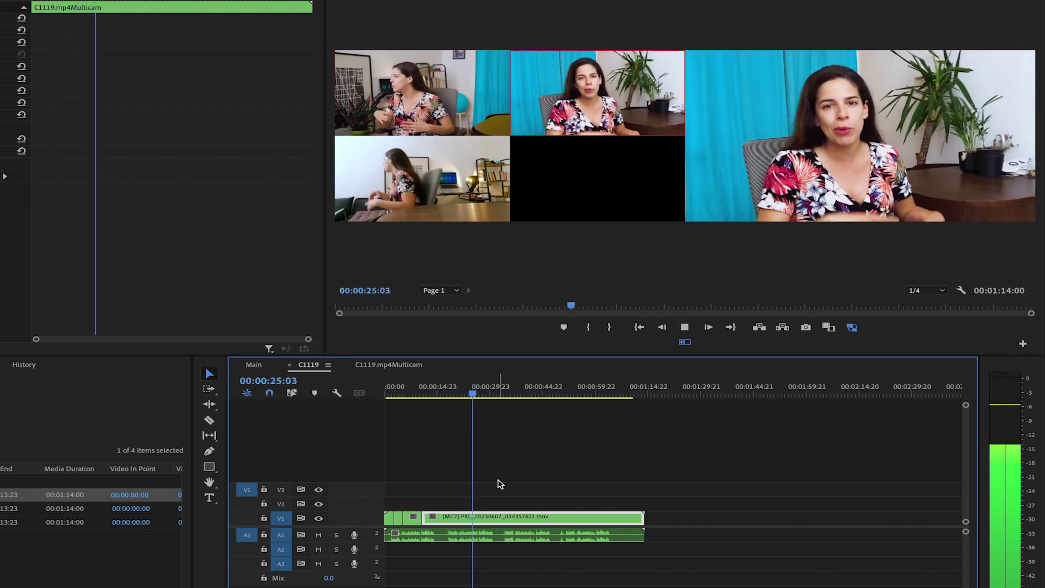
key(3)
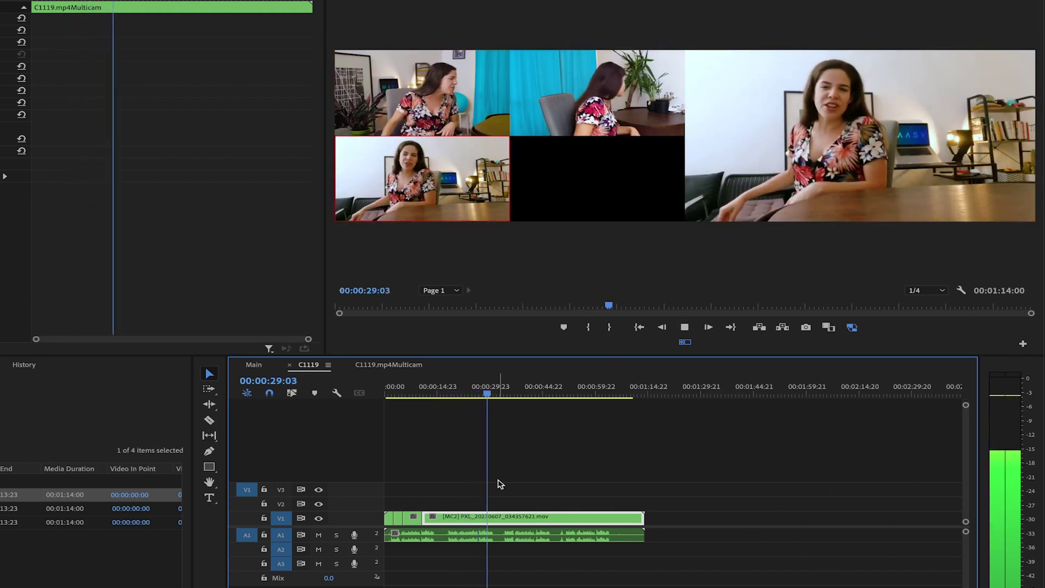
key(space)
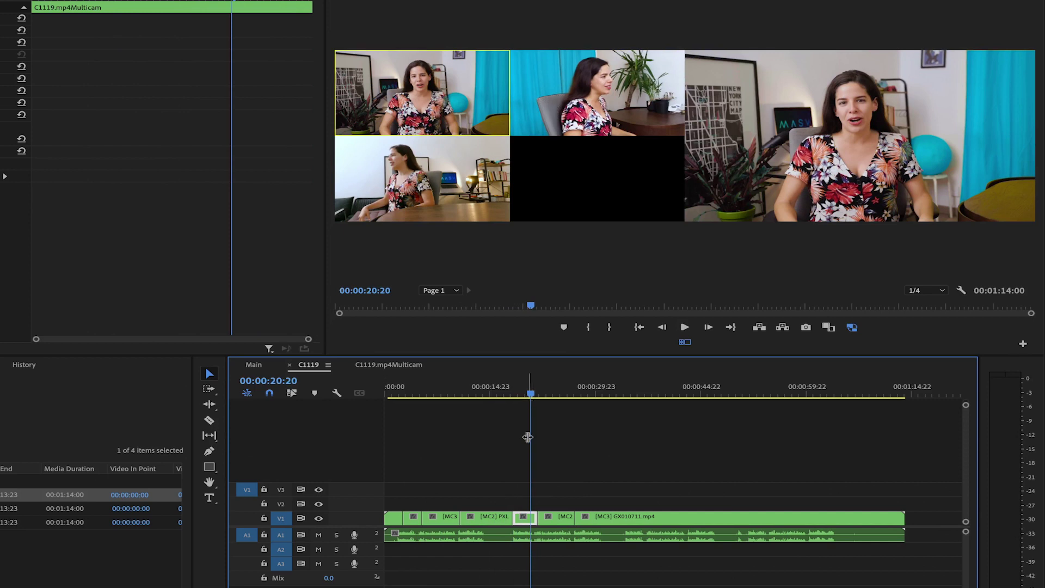
Switch the clip at 00:00:20:20 to the bottom-left angle, then enable ripple trim and zoom in.
click(467, 187)
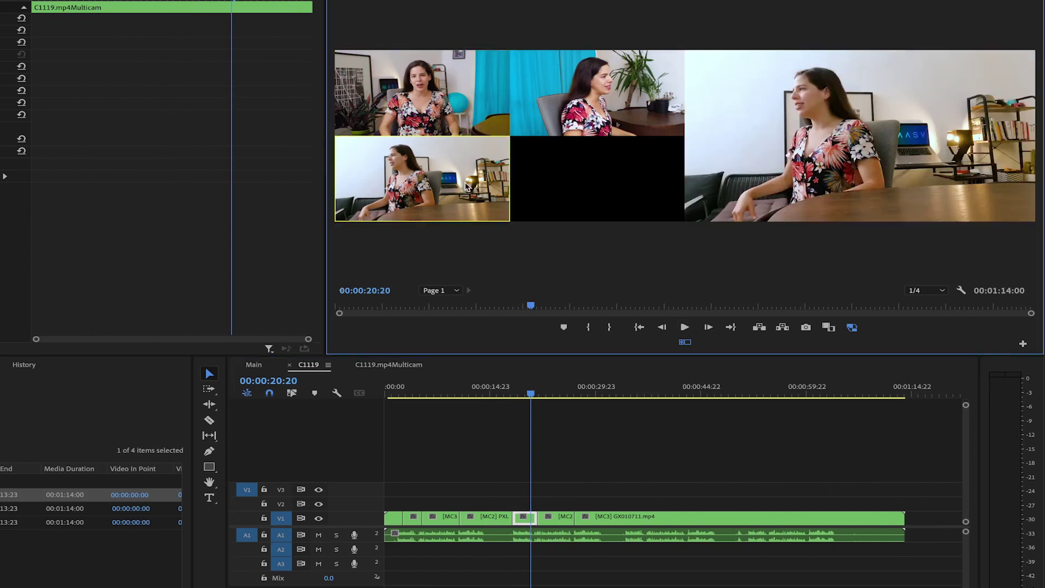
drag(498, 391, 349, 407)
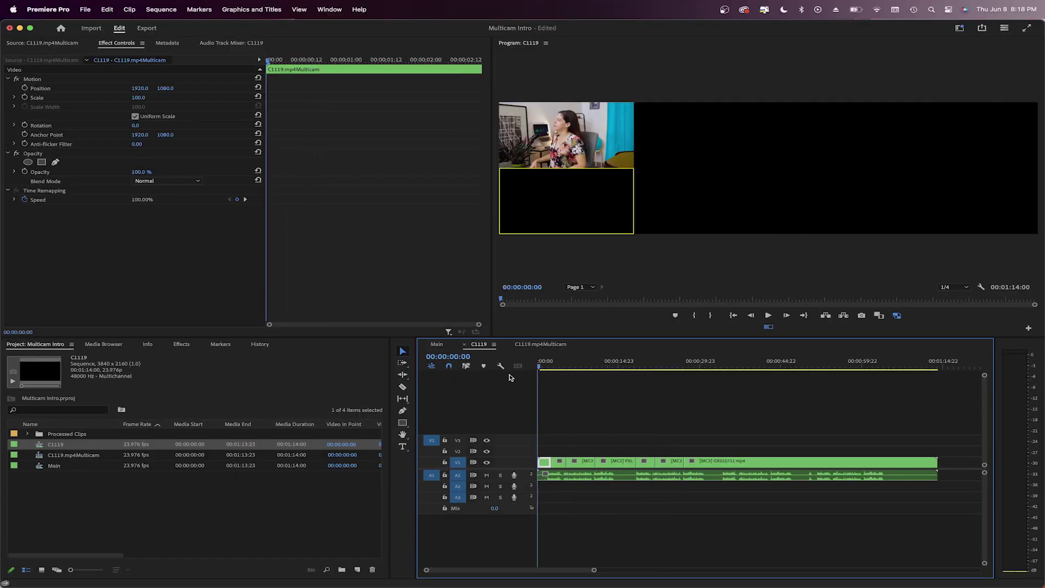
key(b)
key(equal)
key(equal)
key(equal)
click(669, 364)
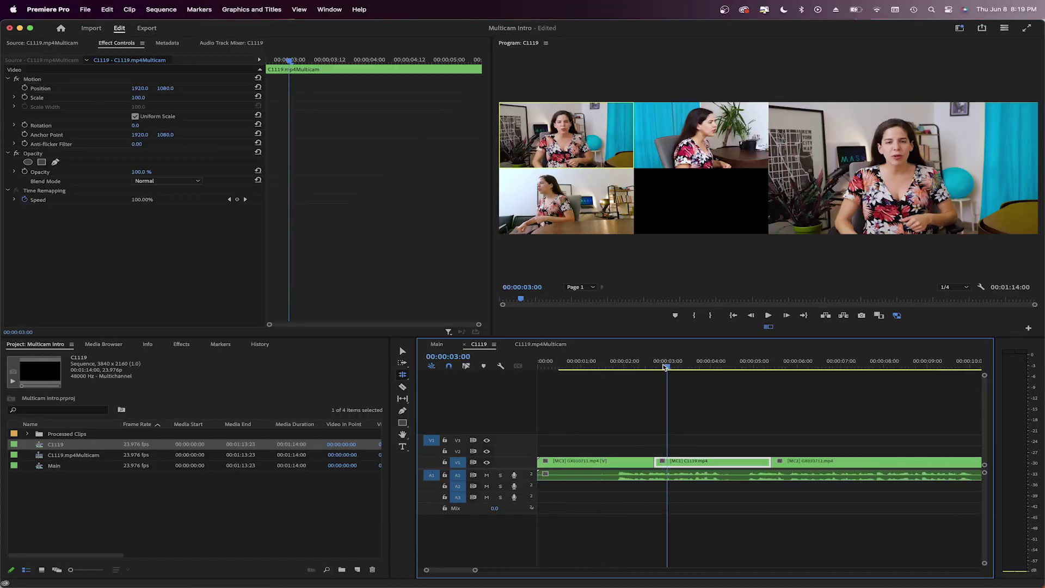
Ripple-trim C1119's end back to the playhead at about 00:00:04:16.
drag(670, 364, 514, 351)
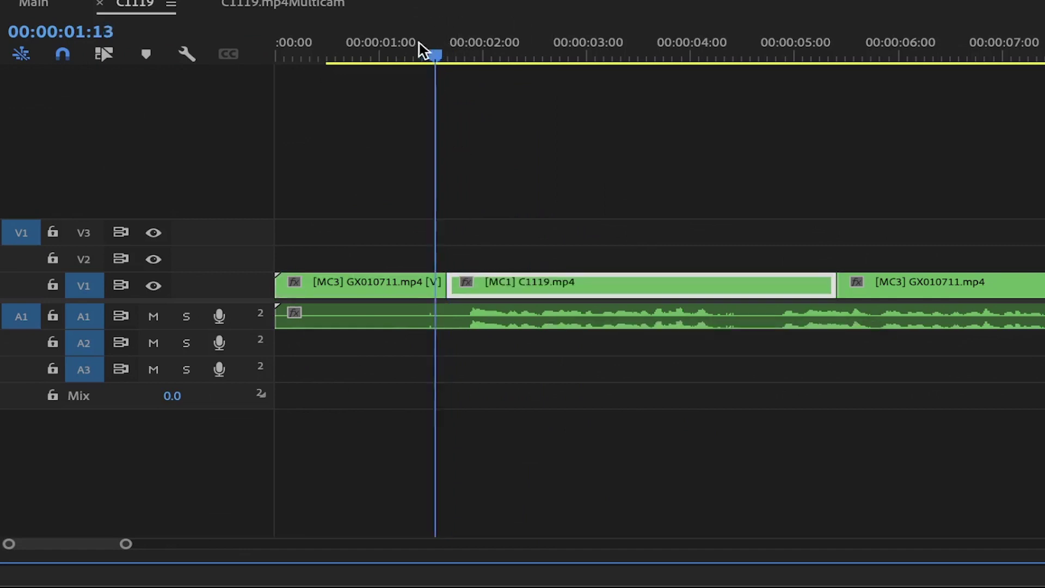
drag(419, 49, 775, 3)
drag(838, 286, 772, 283)
click(770, 42)
Split the A1 audio with the Razor tool at C1119's new edit point.
drag(772, 50, 1044, 27)
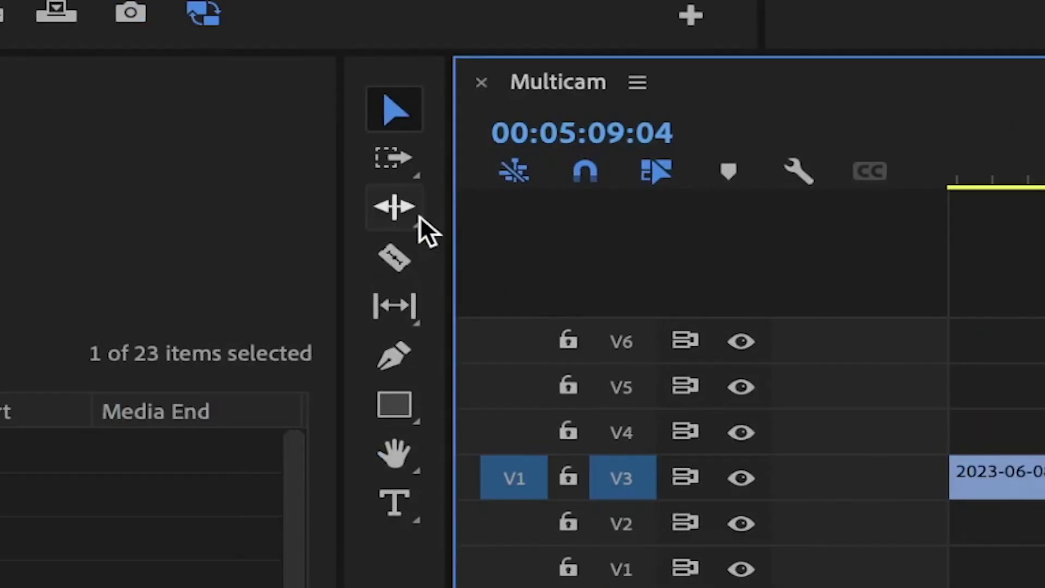
click(419, 217)
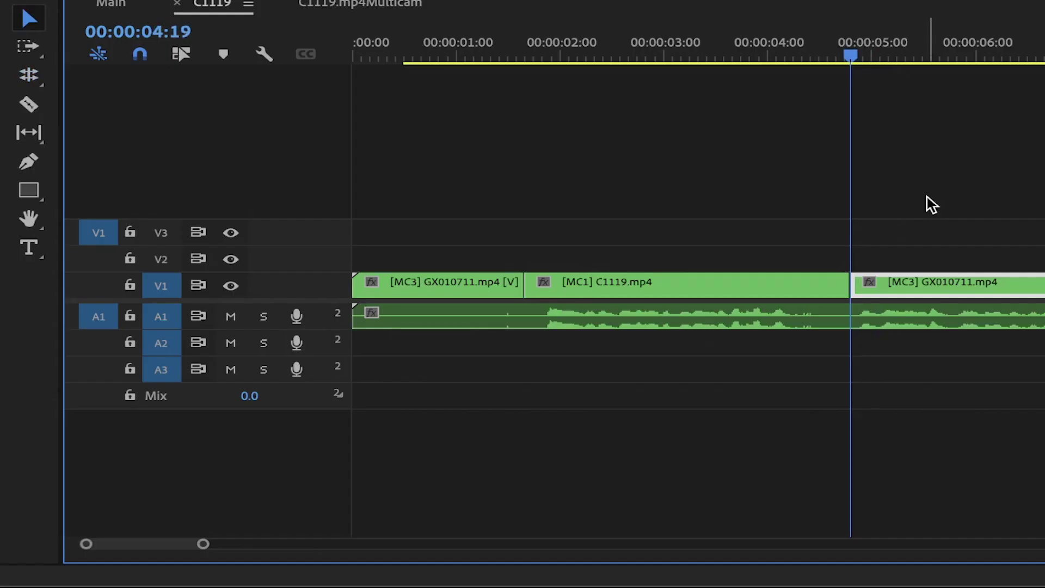
key(c)
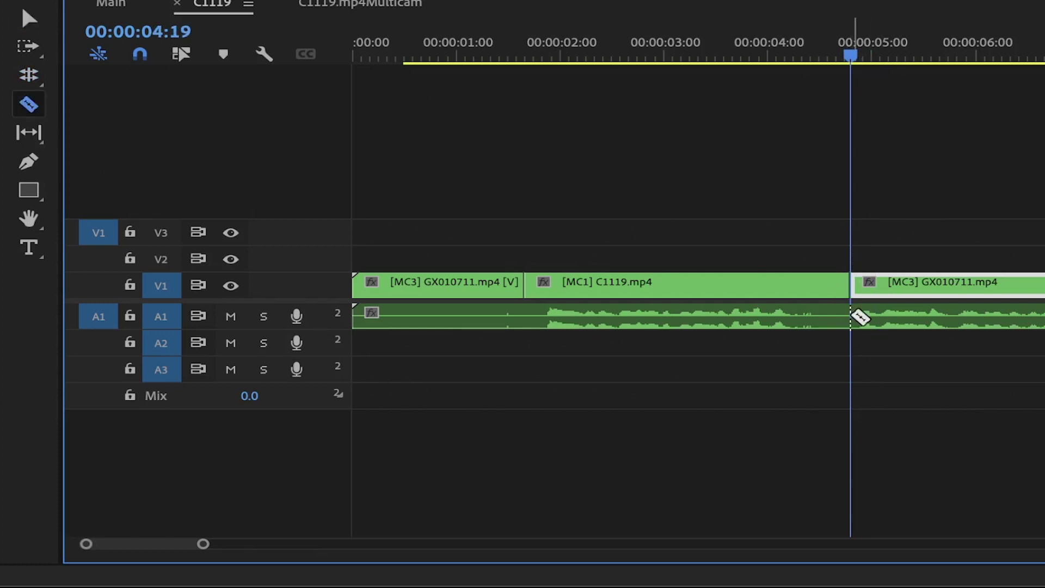
click(851, 315)
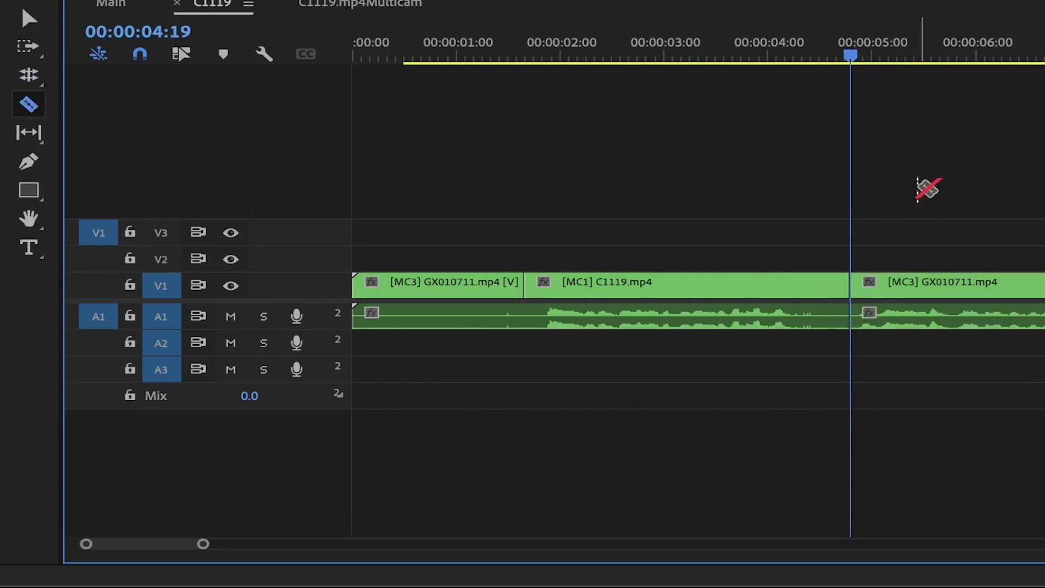
key(v)
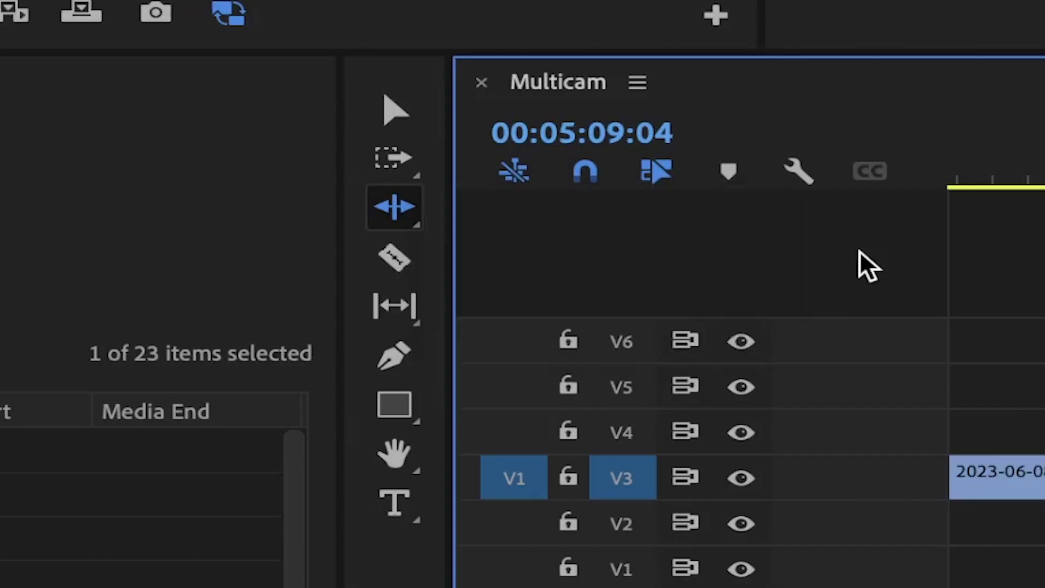
Ripple-trim six more frames off the end of C1119.
click(416, 217)
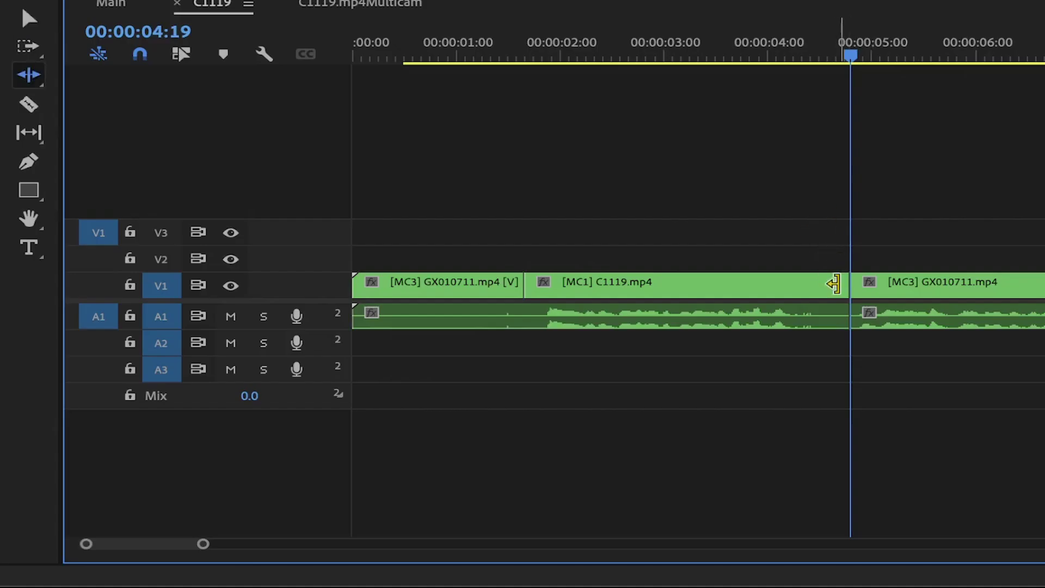
drag(835, 287, 807, 284)
key(v)
click(833, 286)
key(b)
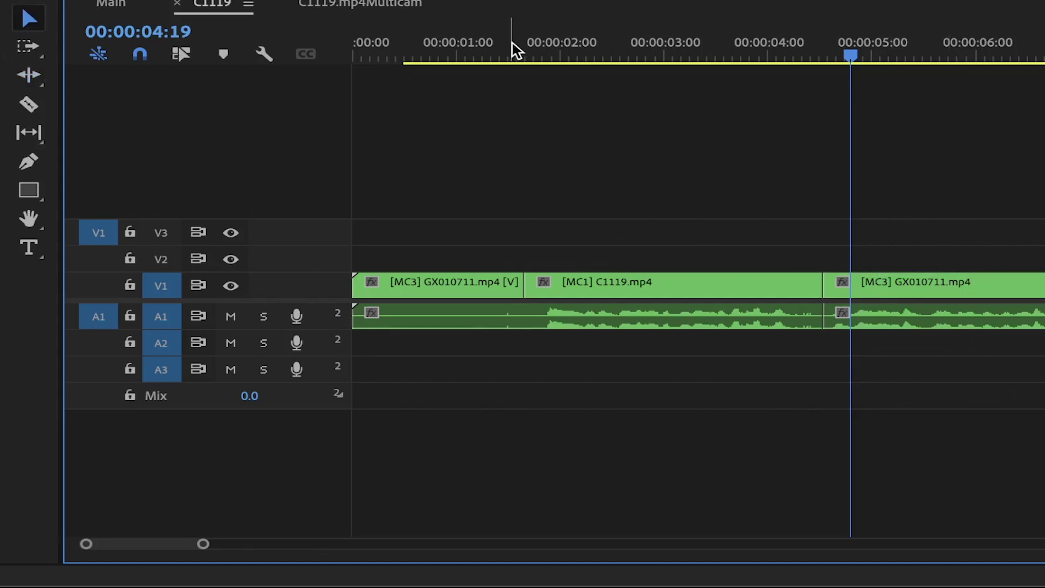
Ripple delete the opening MC3 clip so the sequence begins with C1119.
click(525, 55)
key(c)
key(v)
drag(475, 218, 428, 361)
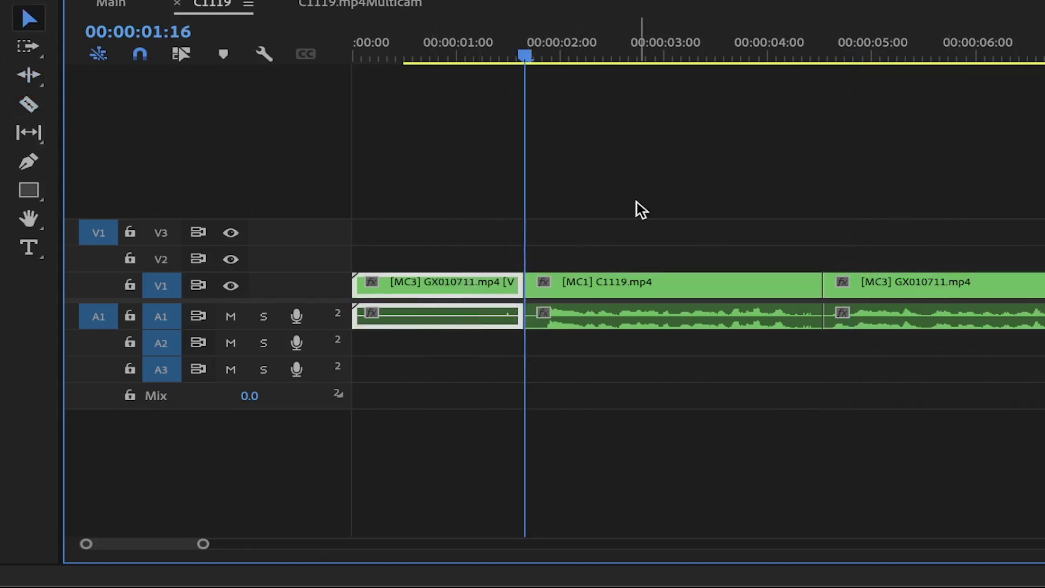
key(shift+Delete)
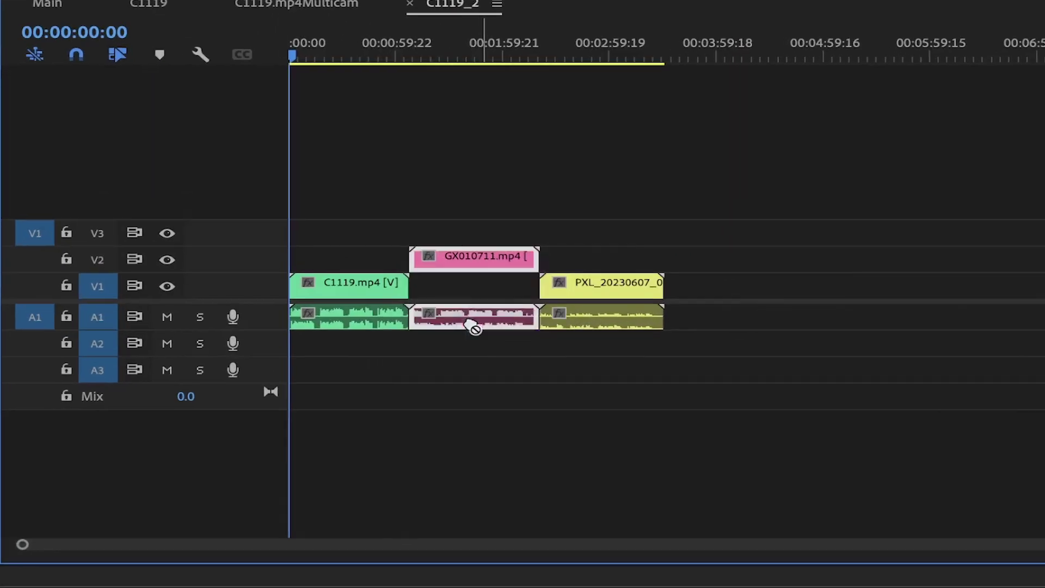
Move GX010711 onto V2/A2 and the PXL clip onto V3/A3.
drag(472, 326, 474, 345)
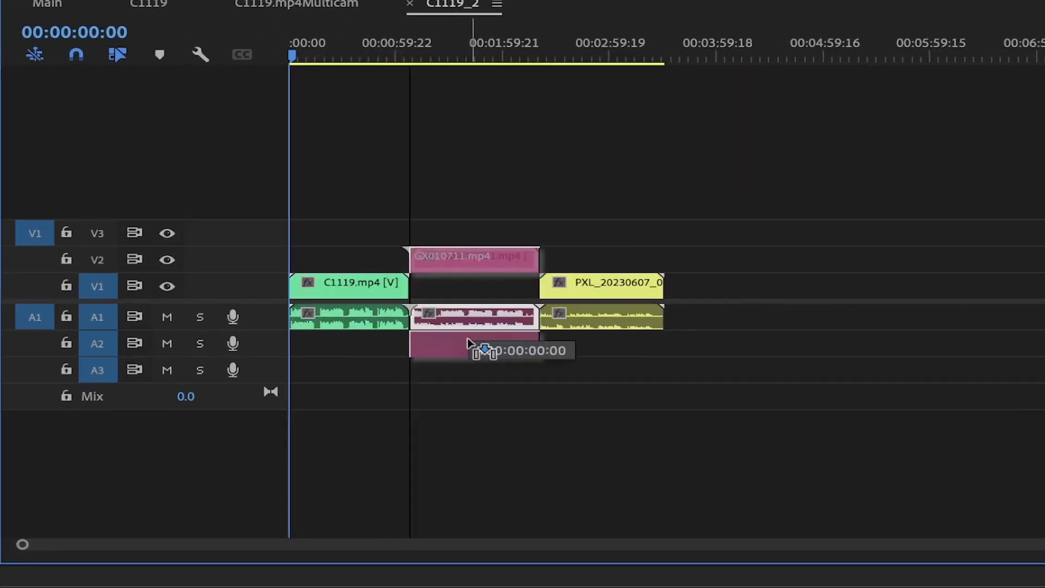
drag(609, 296, 615, 231)
drag(596, 324, 602, 366)
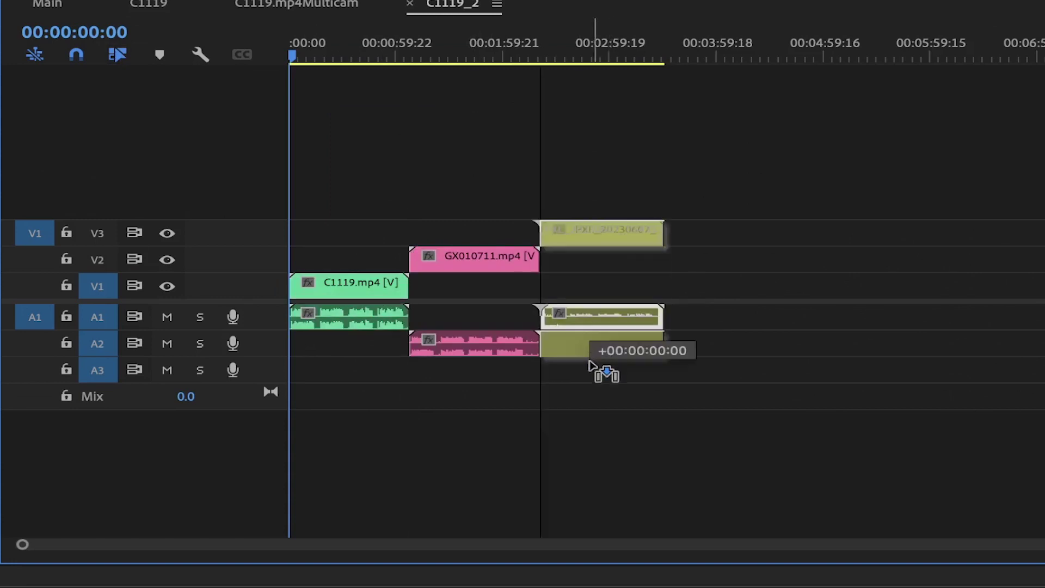
key(backslash)
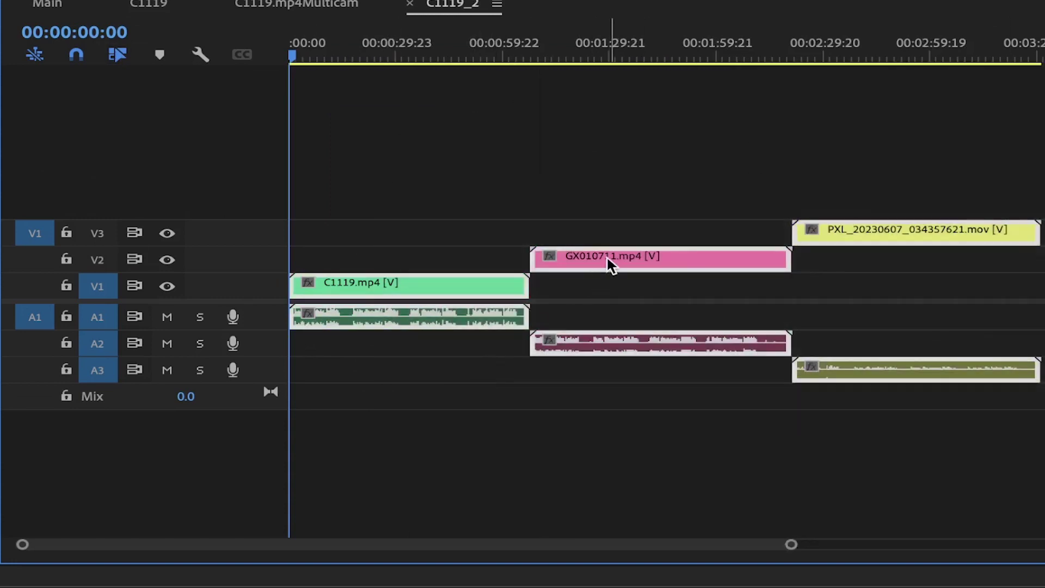
Synchronize the three stacked camera clips by their audio.
right_click(612, 261)
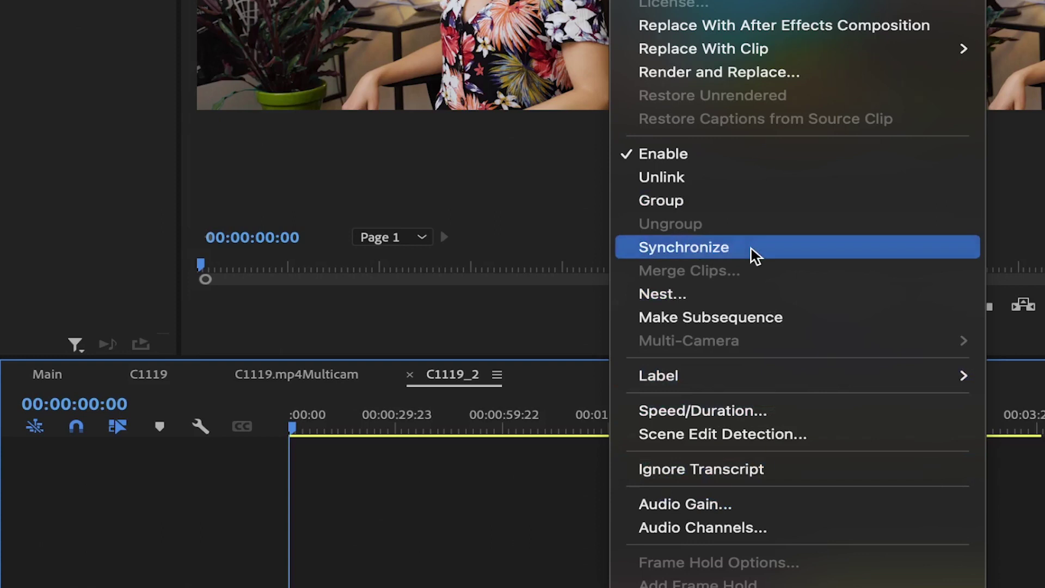
click(751, 248)
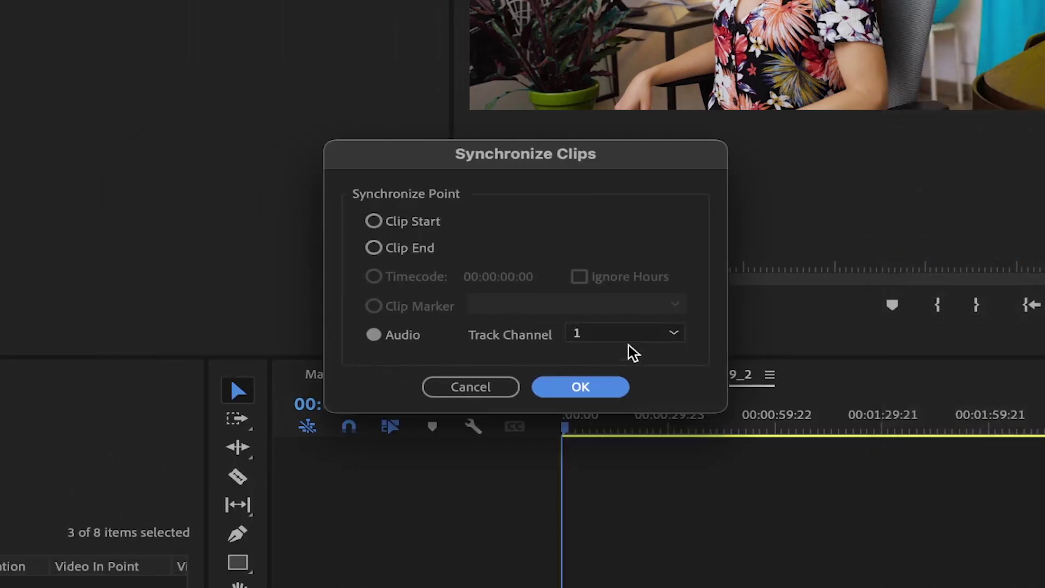
click(581, 387)
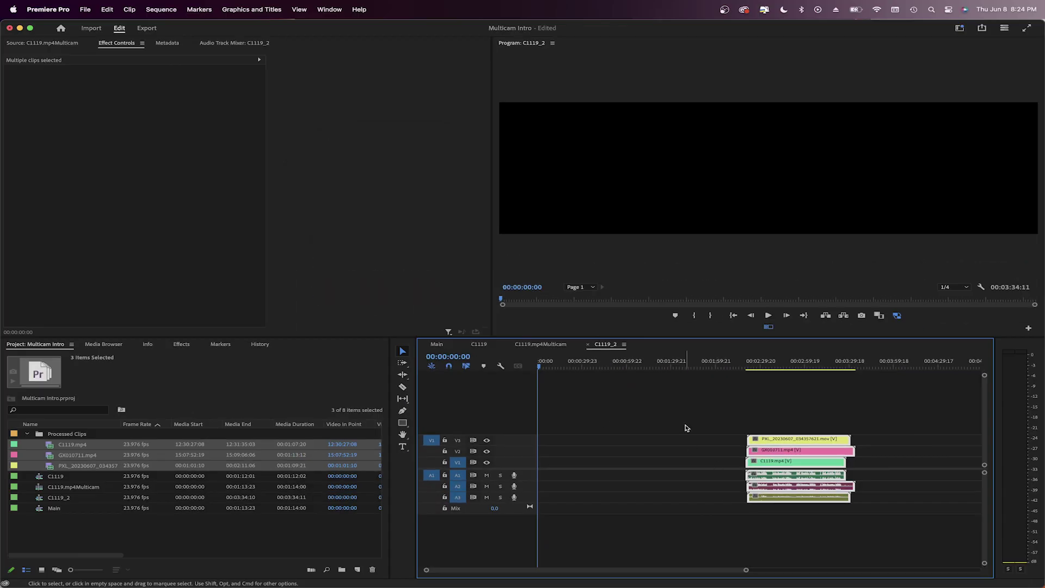
click(701, 453)
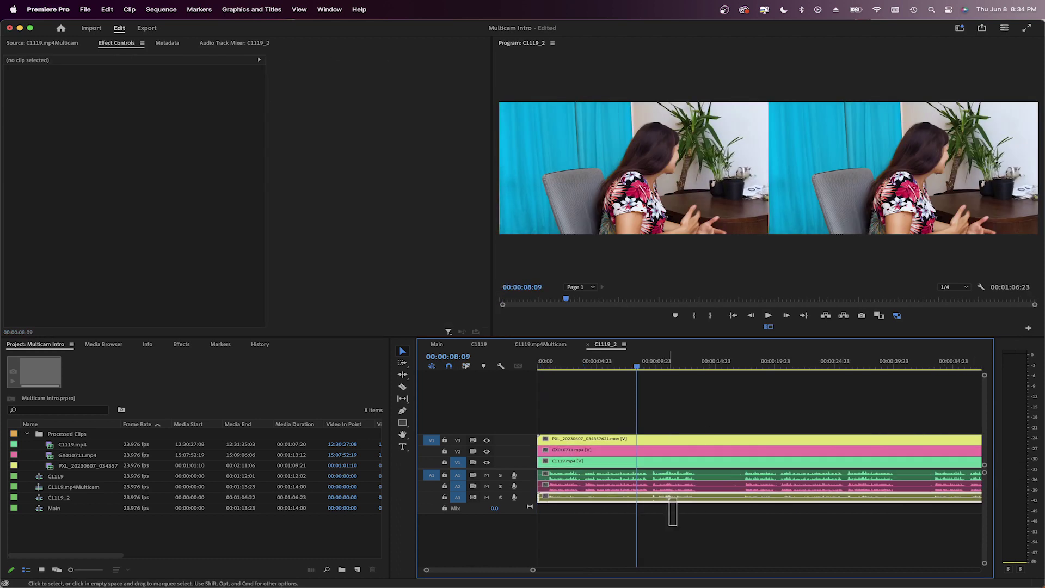
Delete the extra A2 and A3 camera audio clips.
drag(670, 497, 670, 490)
key(Delete)
click(706, 411)
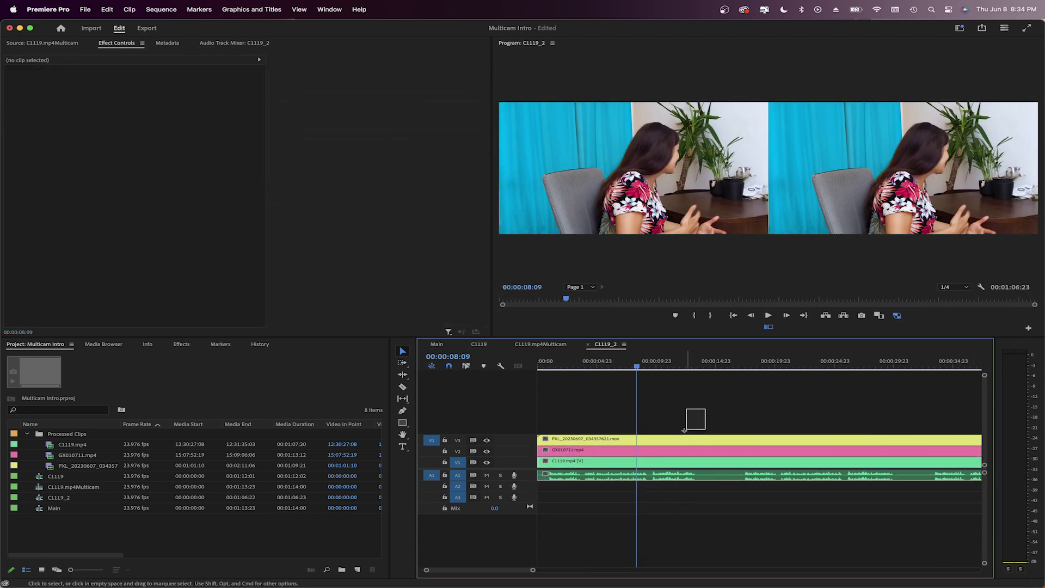
Nest the four remaining synced clips into a sequence named Intro.
drag(684, 430, 631, 494)
right_click(657, 467)
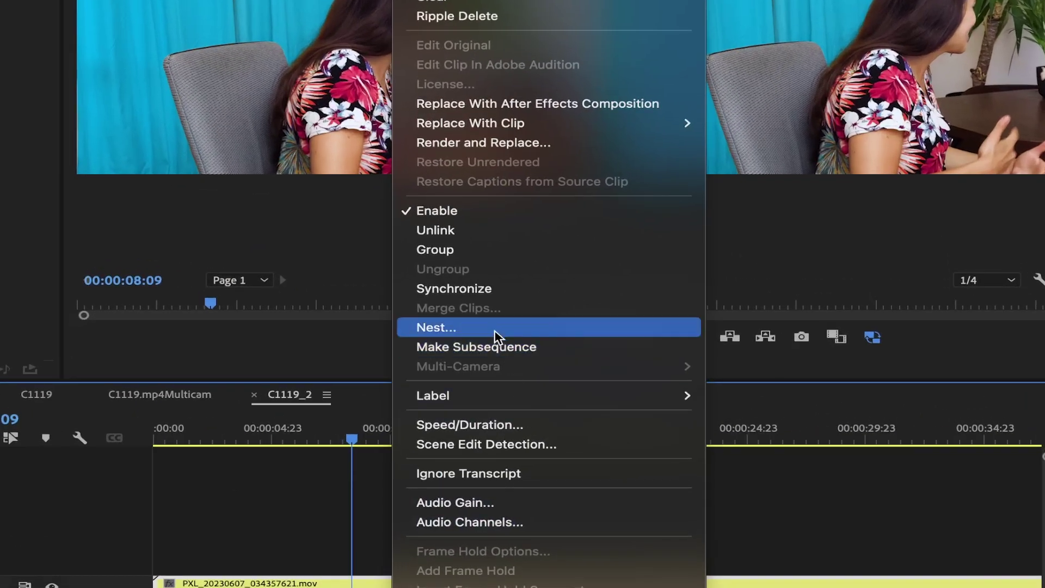
click(496, 335)
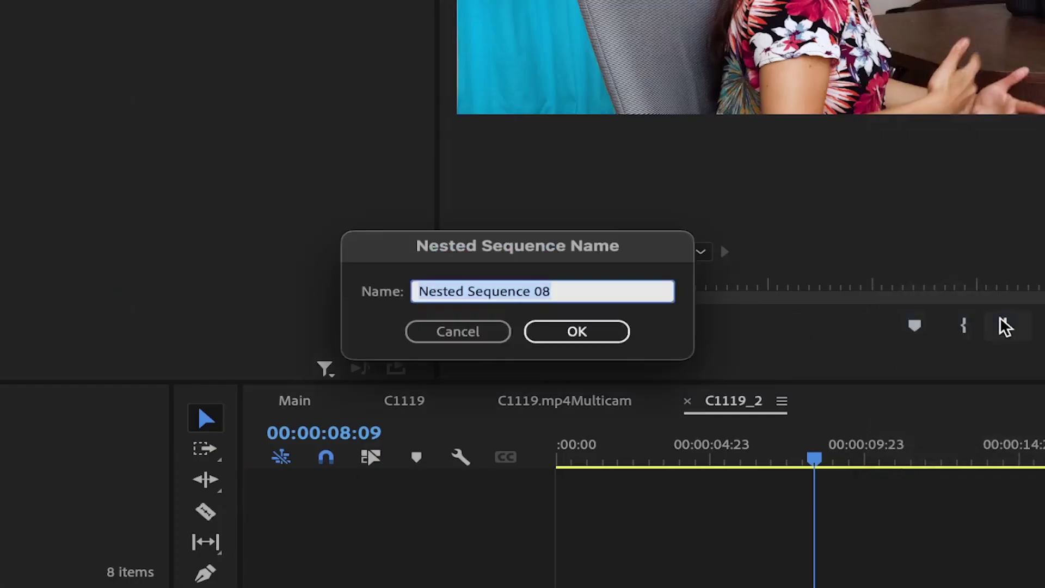
text(Intro)
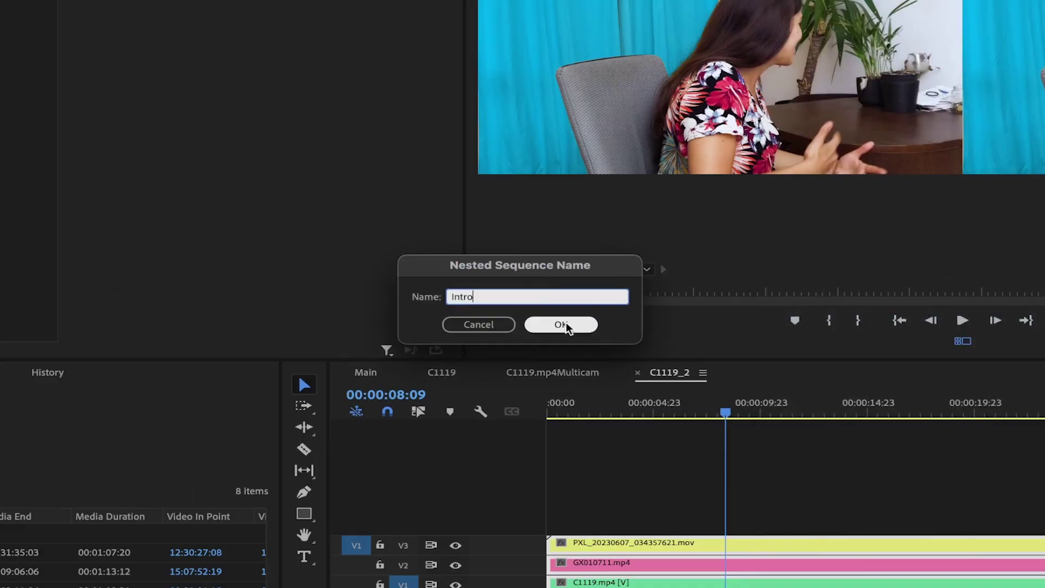
click(565, 325)
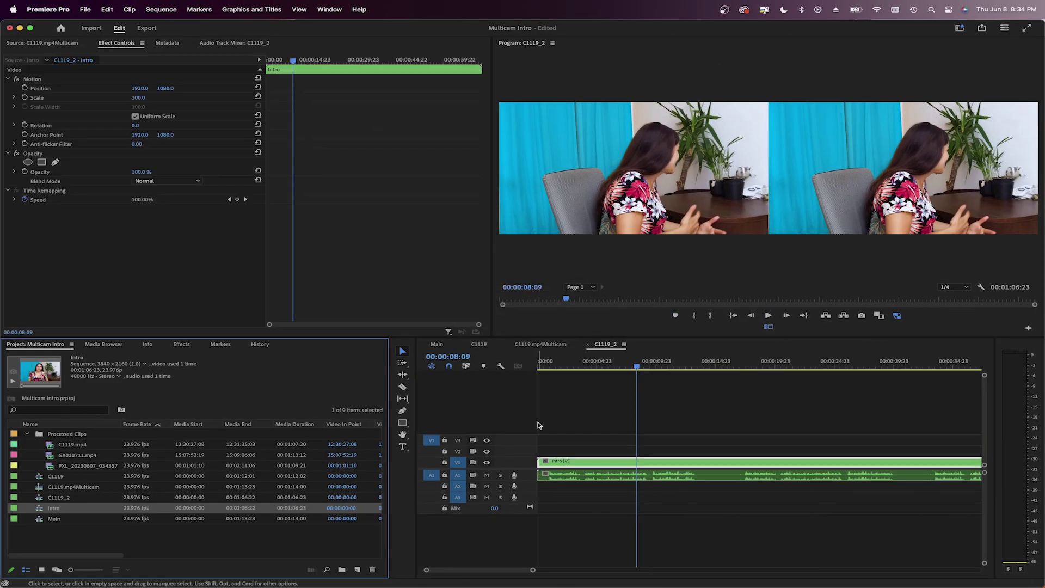
Enable Multi-Camera on the nested Intro clip to expose its three angles.
click(701, 438)
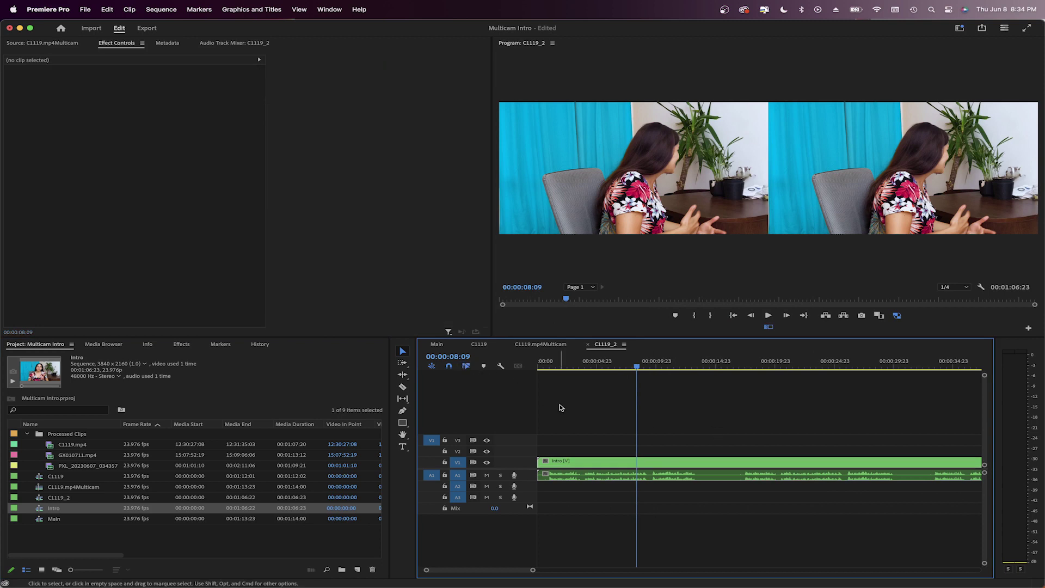
drag(686, 427, 636, 477)
right_click(660, 462)
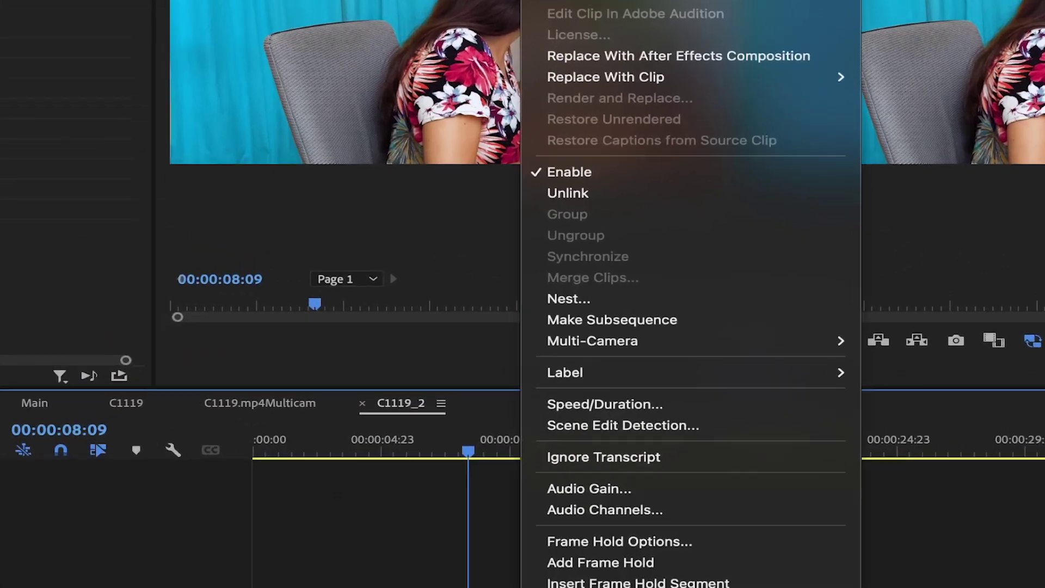
mouse_move(741, 321)
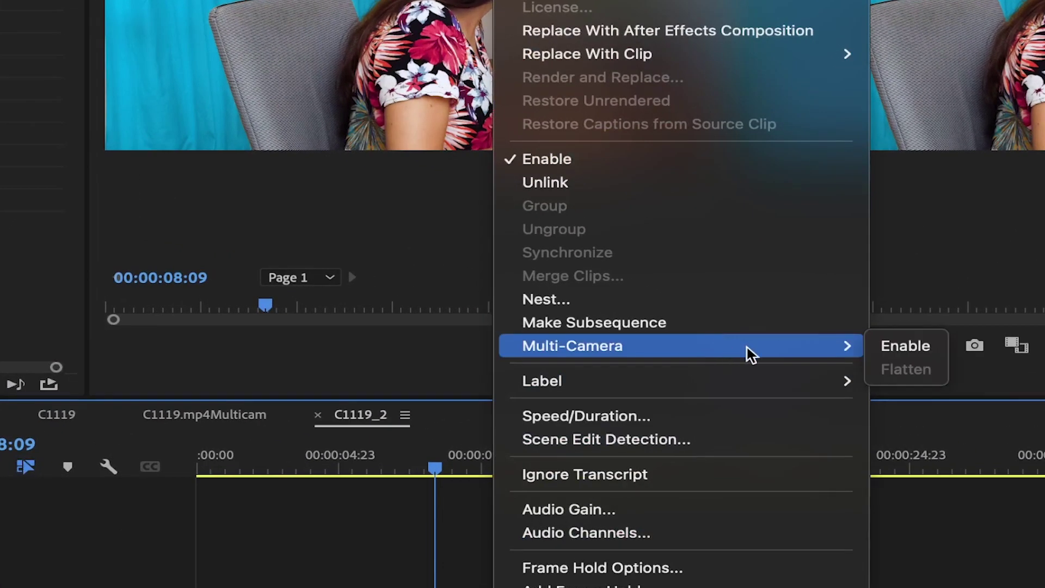
click(903, 346)
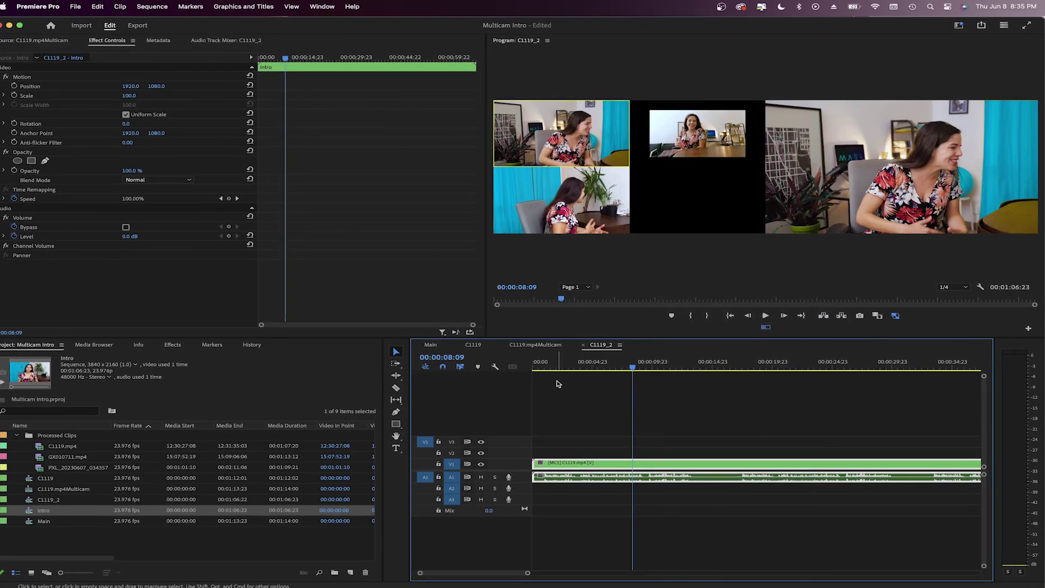
Play the Intro multicam clip from the start, cutting live to camera 2, then camera 3.
key(Home)
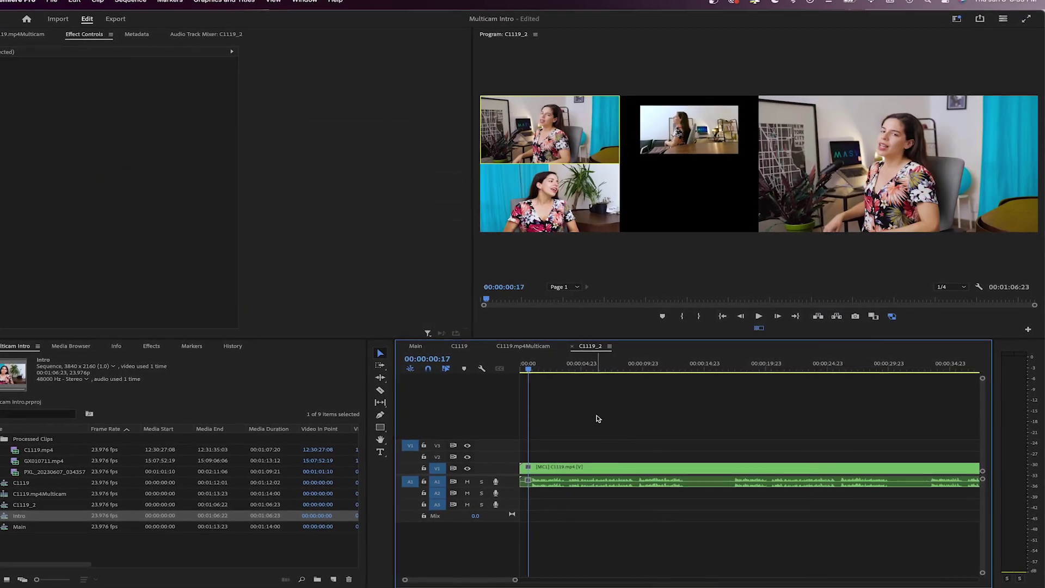
key(space)
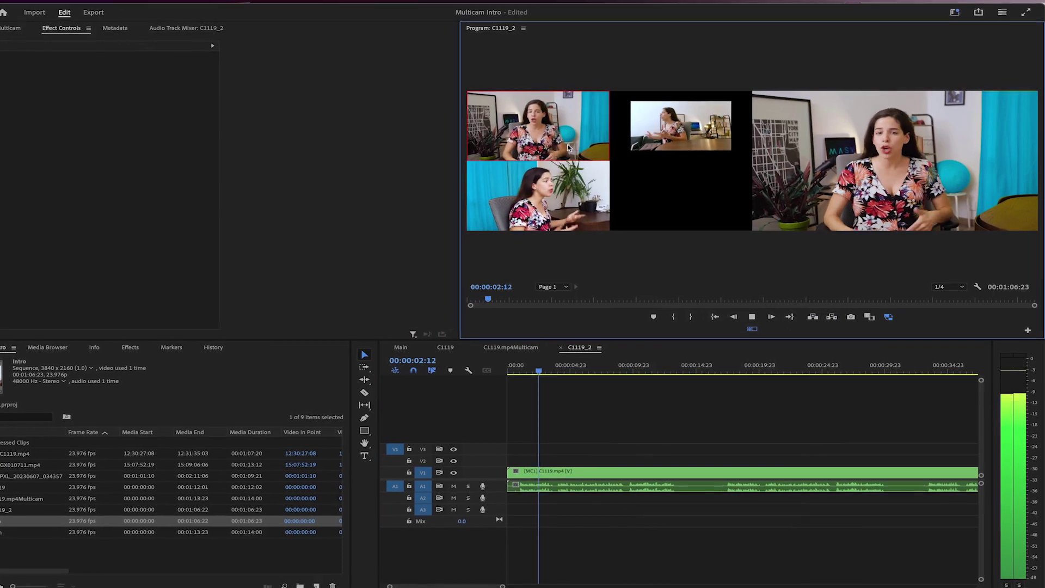
click(672, 142)
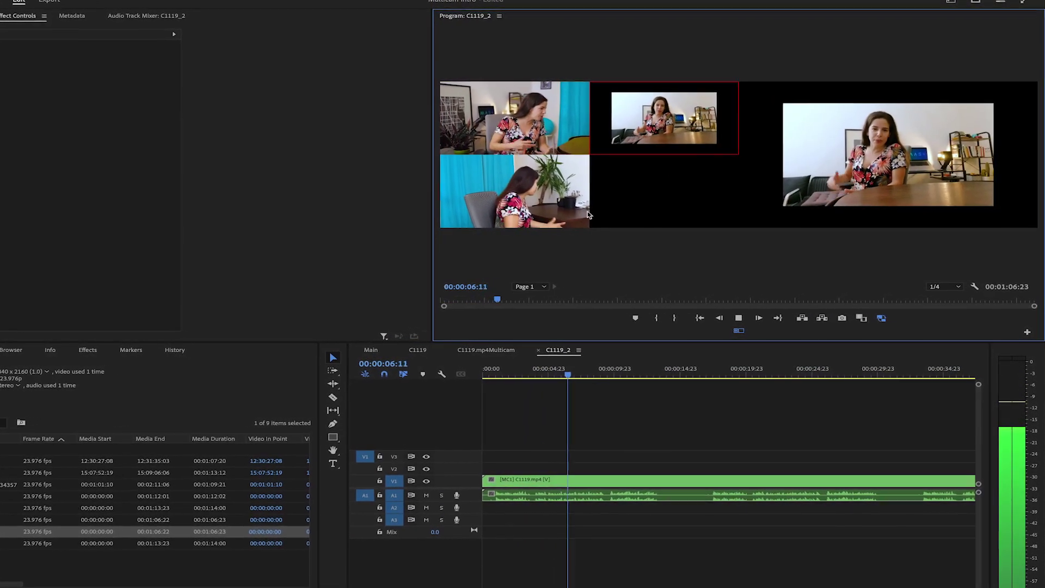
click(549, 201)
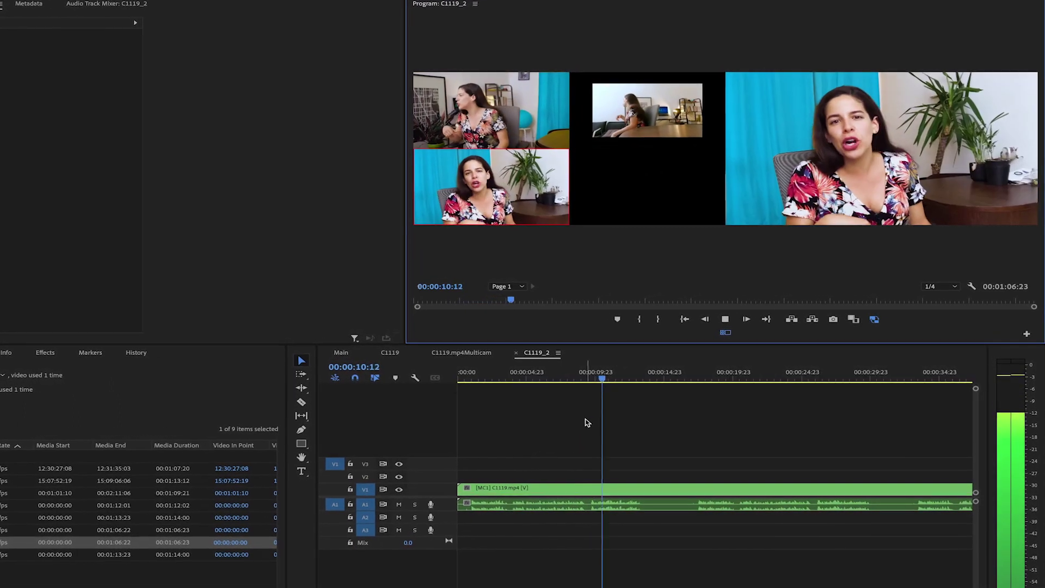
key(space)
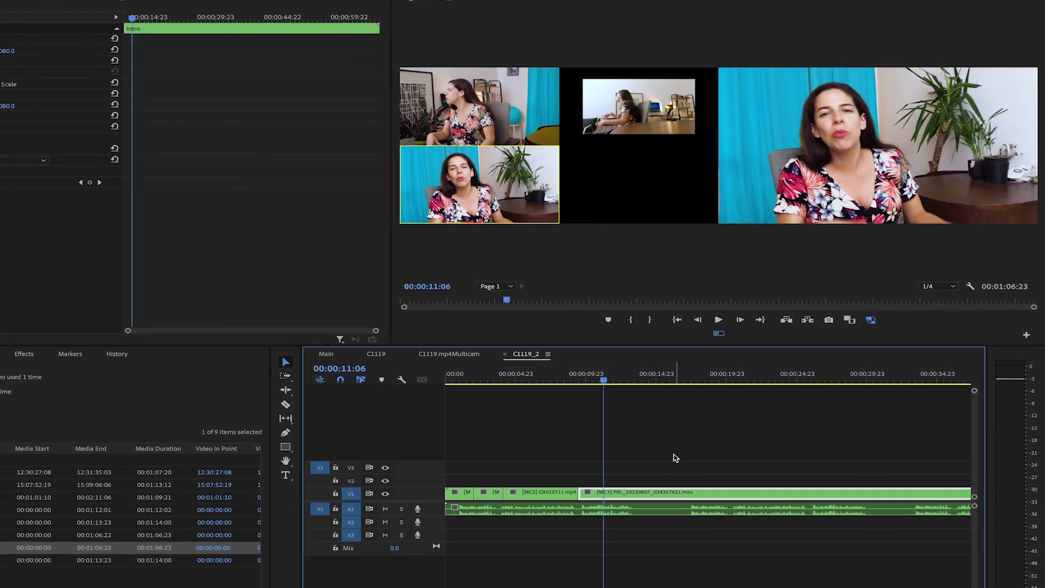